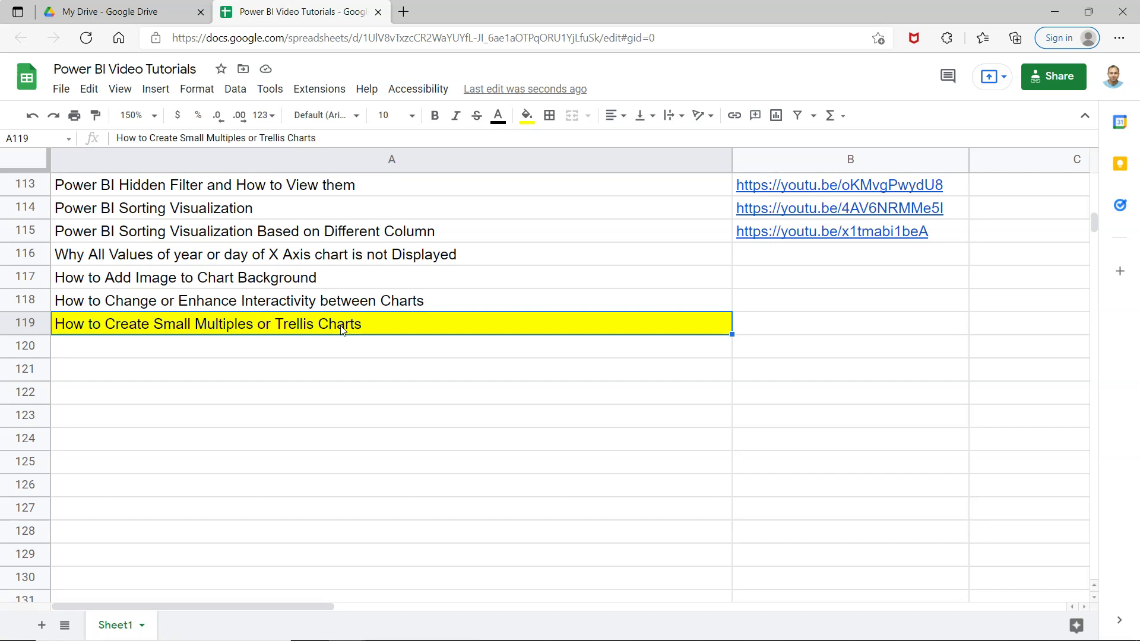
Add Region as the legend of the Profit by Month chart so each month's profit stacks by region.
key(alt+Tab)
key(alt+Tab)
key(alt+Tab)
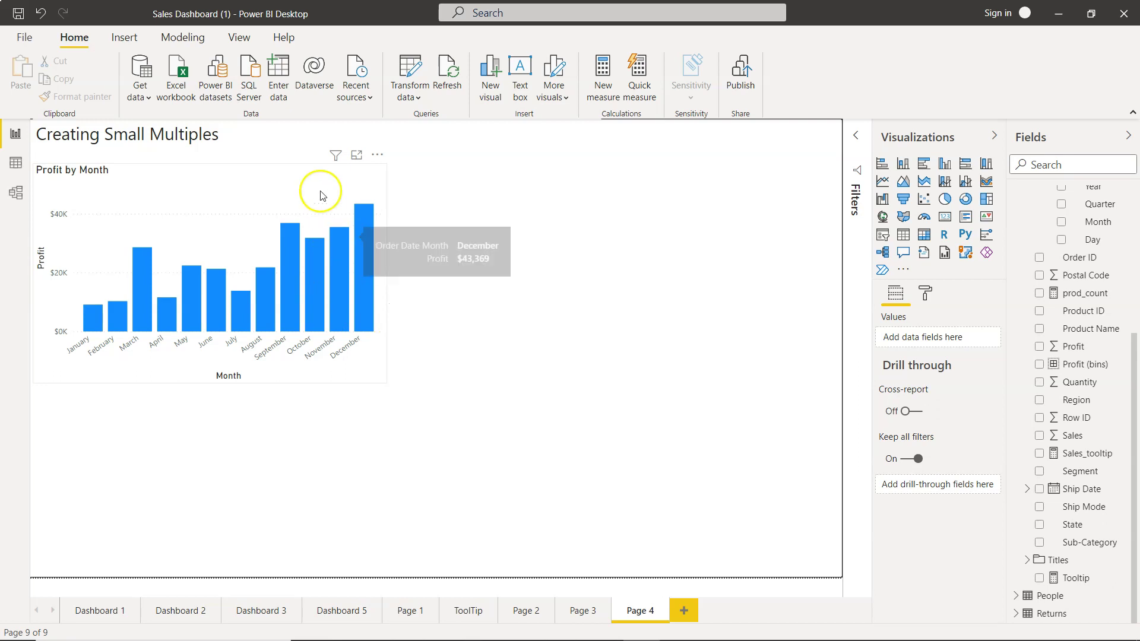
click(242, 211)
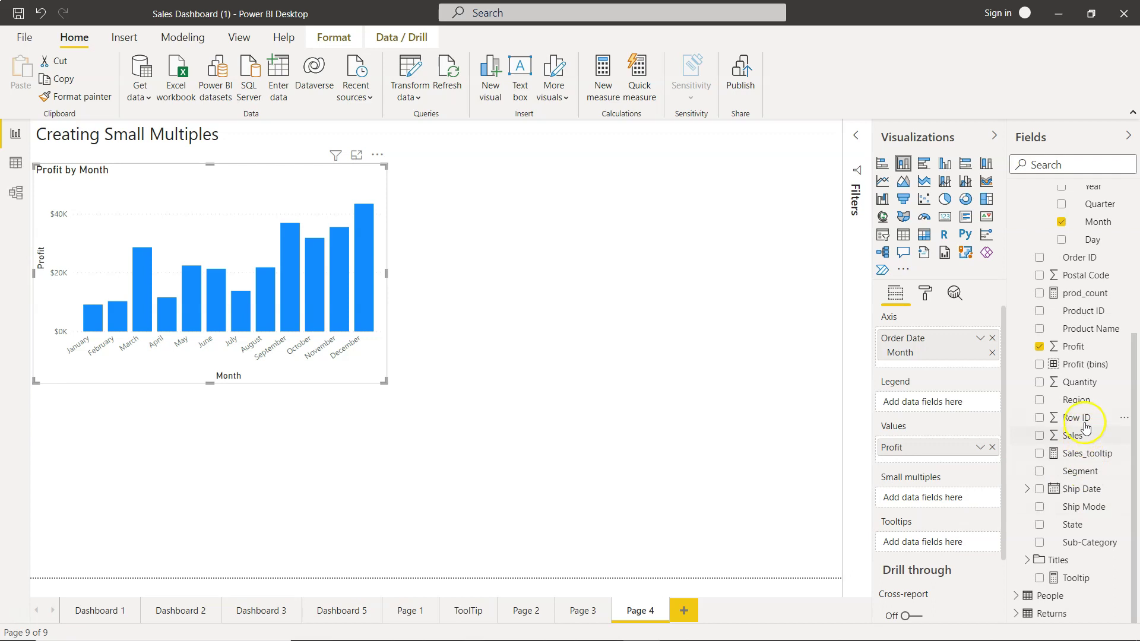
drag(1084, 406, 949, 406)
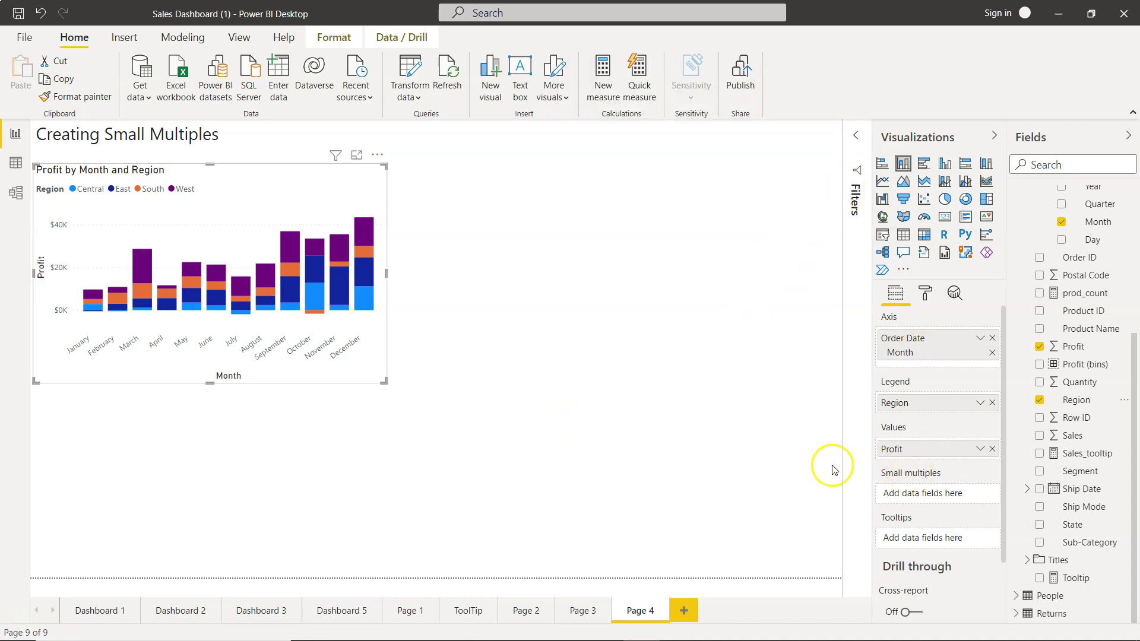
In the Google Sheets tutorial list, scroll up and select the small multiples entry in row 119.
key(alt+Tab)
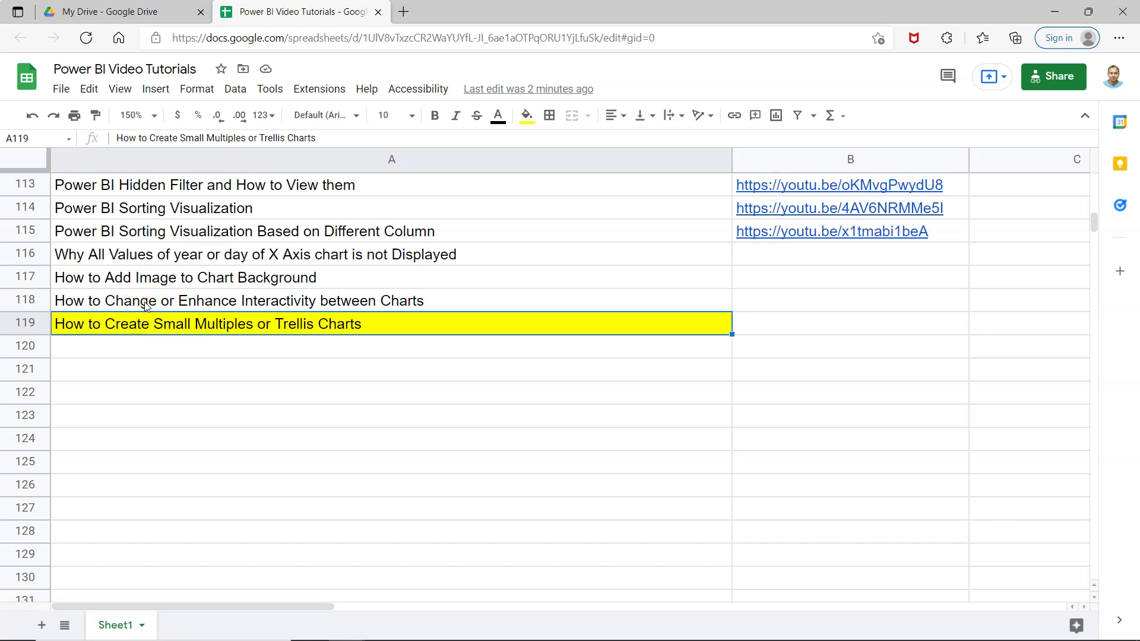
scroll(213, 296, up, 3)
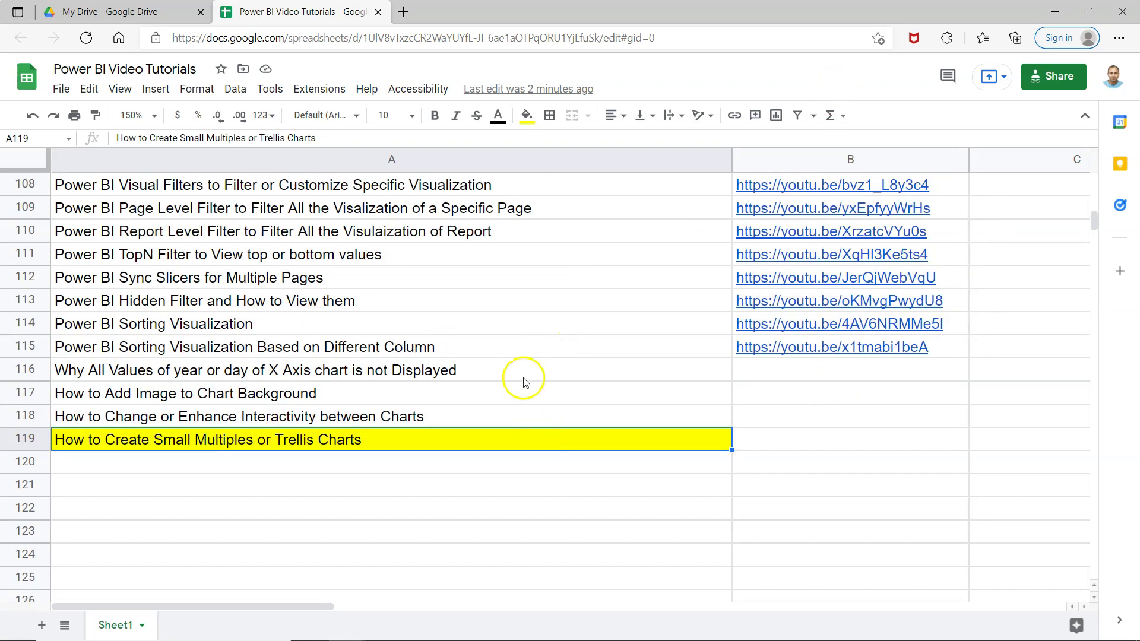
click(517, 321)
click(511, 447)
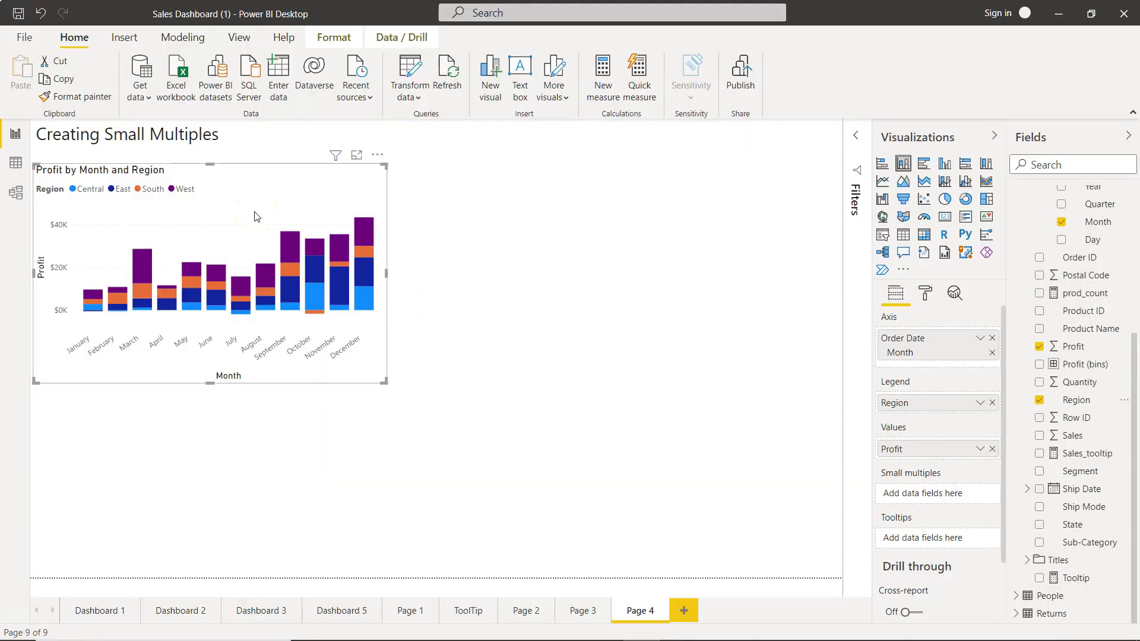
Replace the Region legend with a visual-level Region filter showing only Central.
click(293, 207)
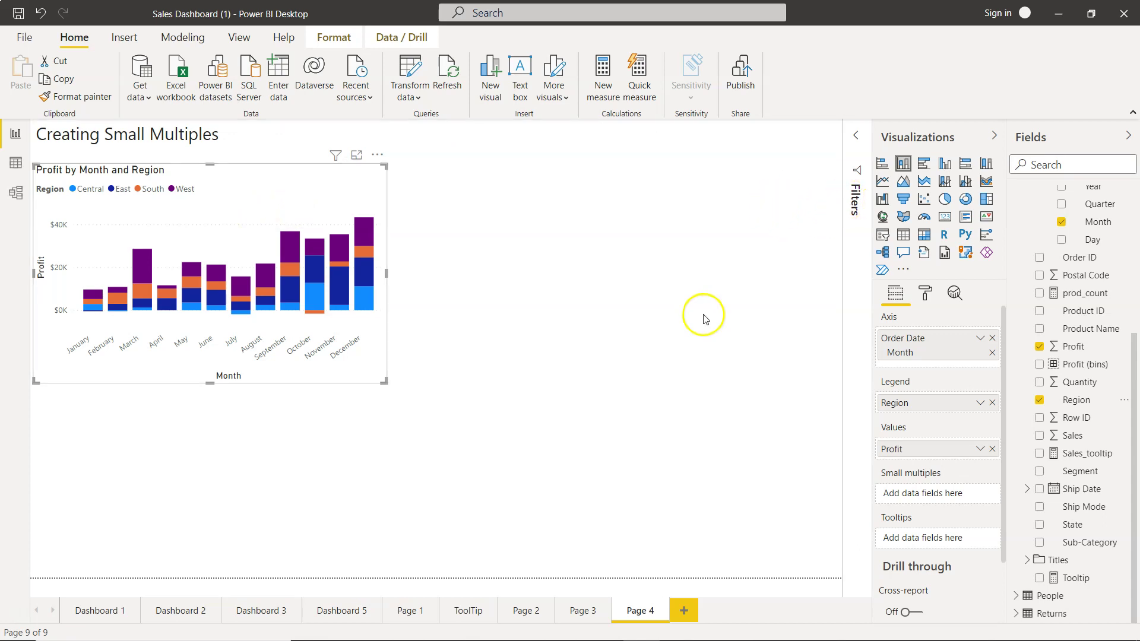
click(991, 403)
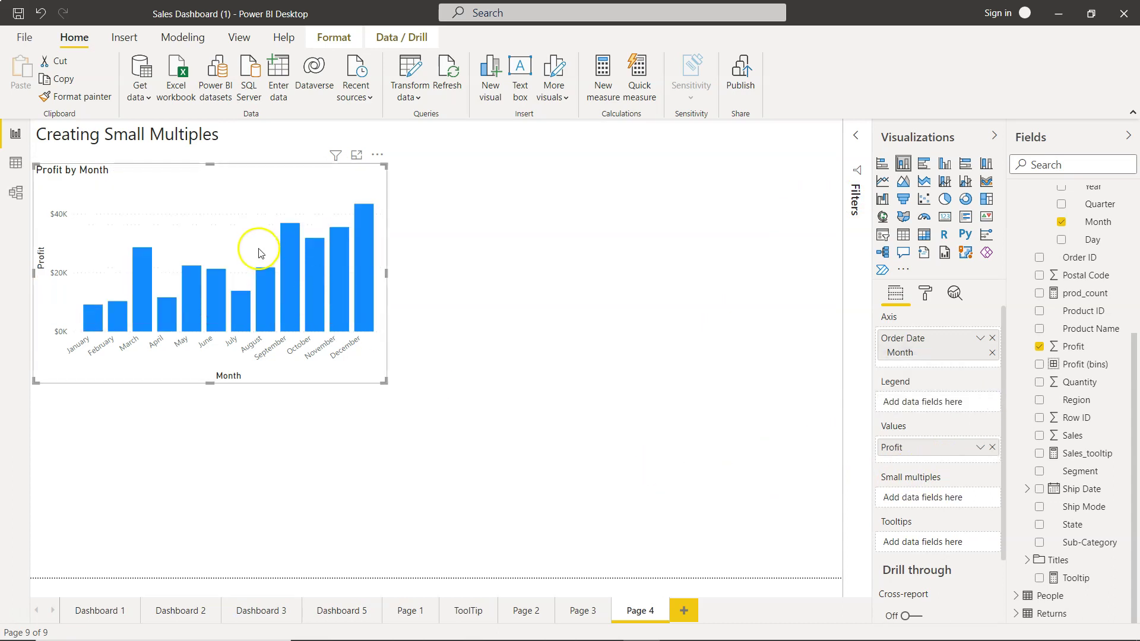
mouse_move(285, 254)
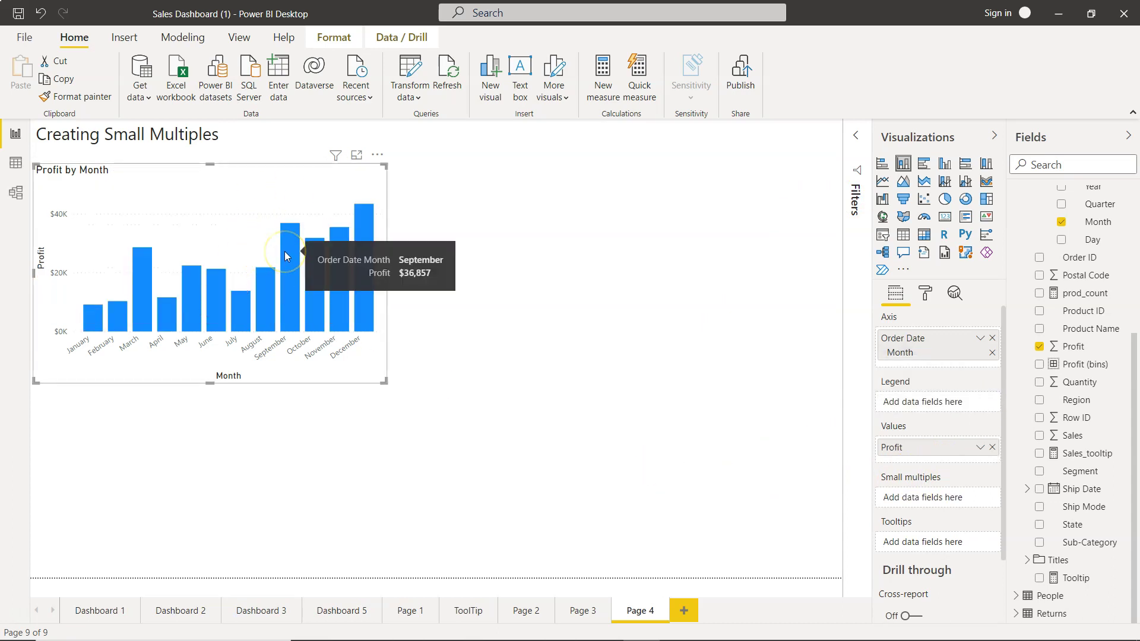
click(856, 143)
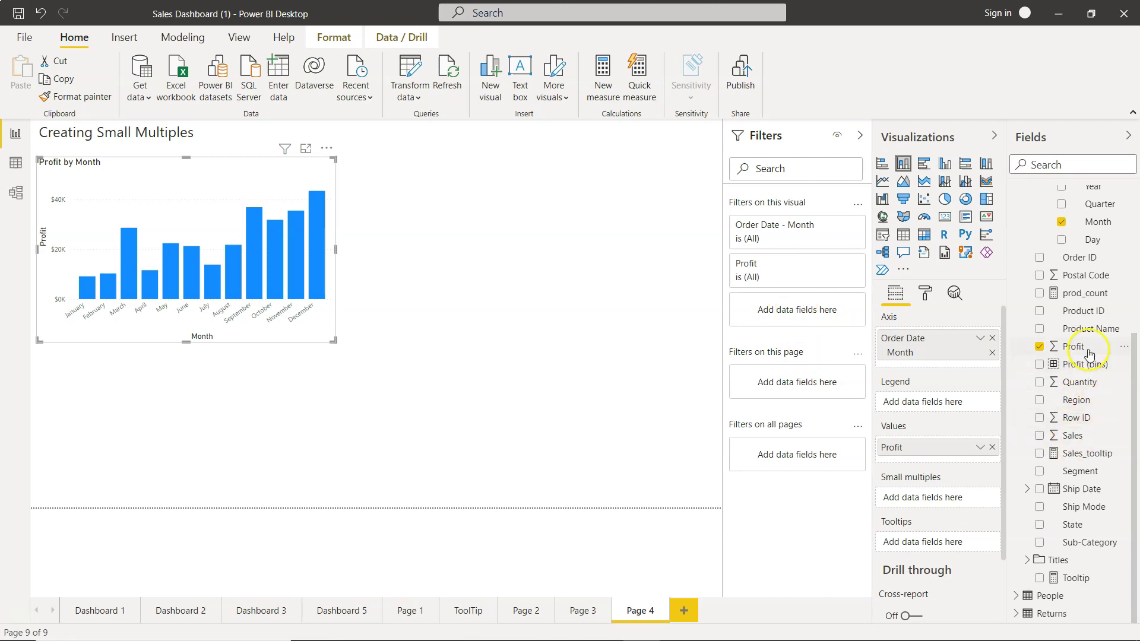
drag(1078, 401, 811, 319)
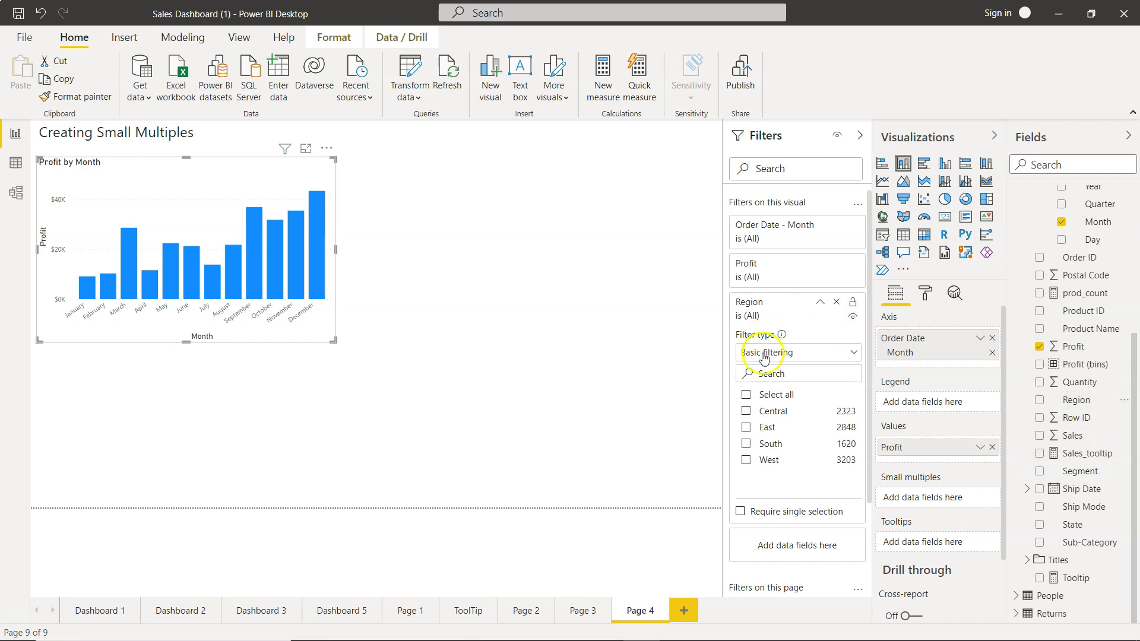
click(747, 412)
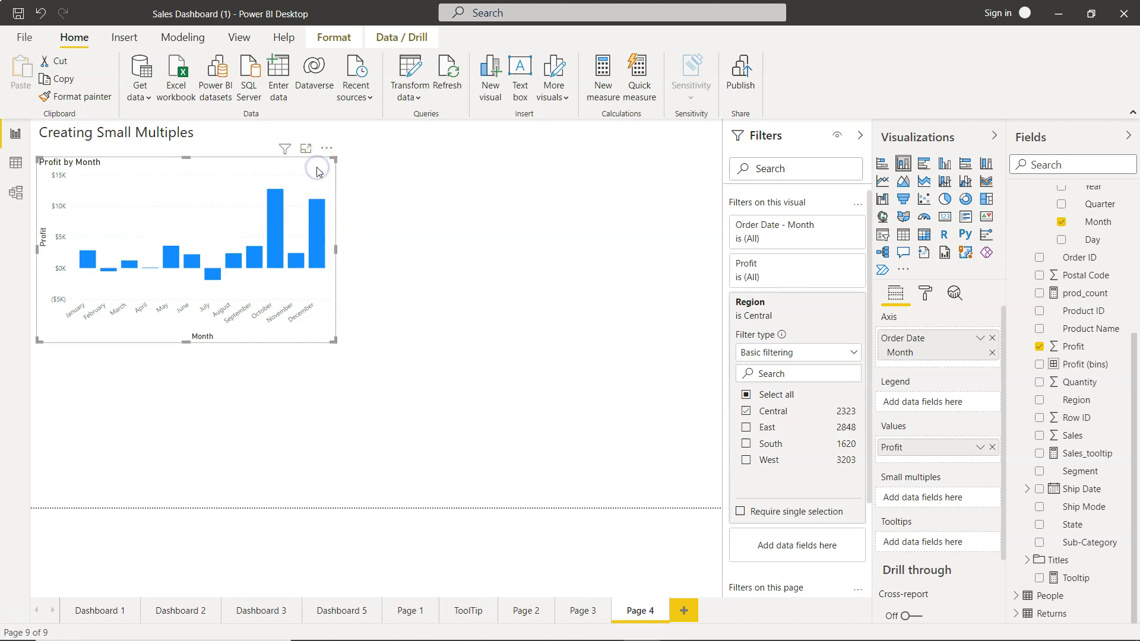
Duplicate the Central profit chart and place the copy beside the original.
key(ctrl+c)
key(ctrl+v)
drag(300, 222, 617, 211)
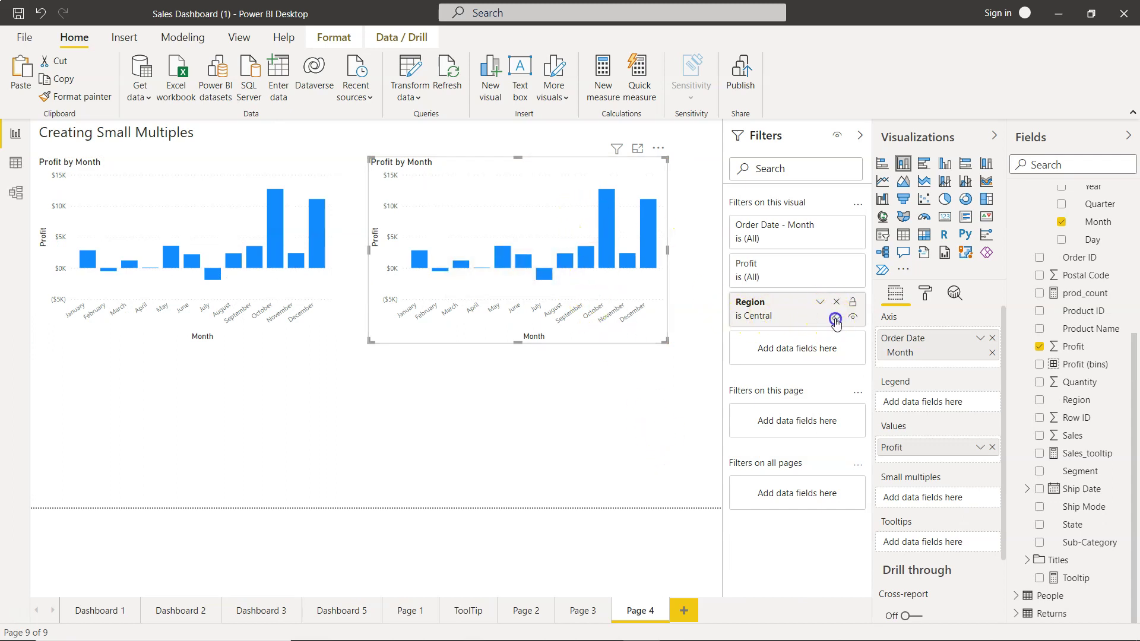
Change the right chart's Region filter from Central to East.
click(835, 317)
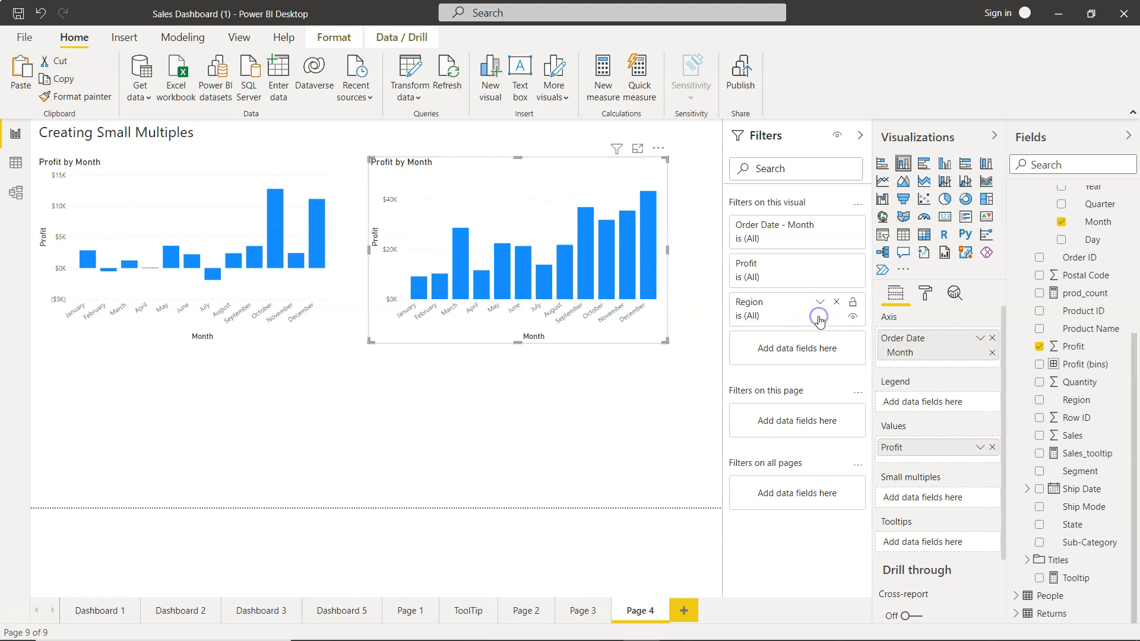
click(820, 304)
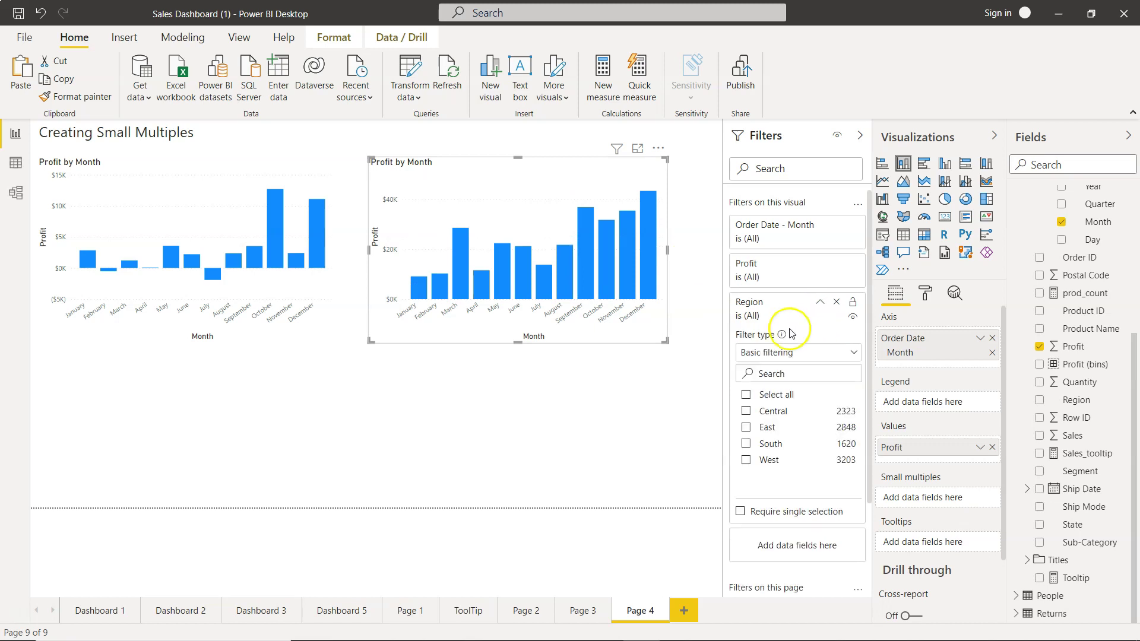
click(745, 427)
click(643, 408)
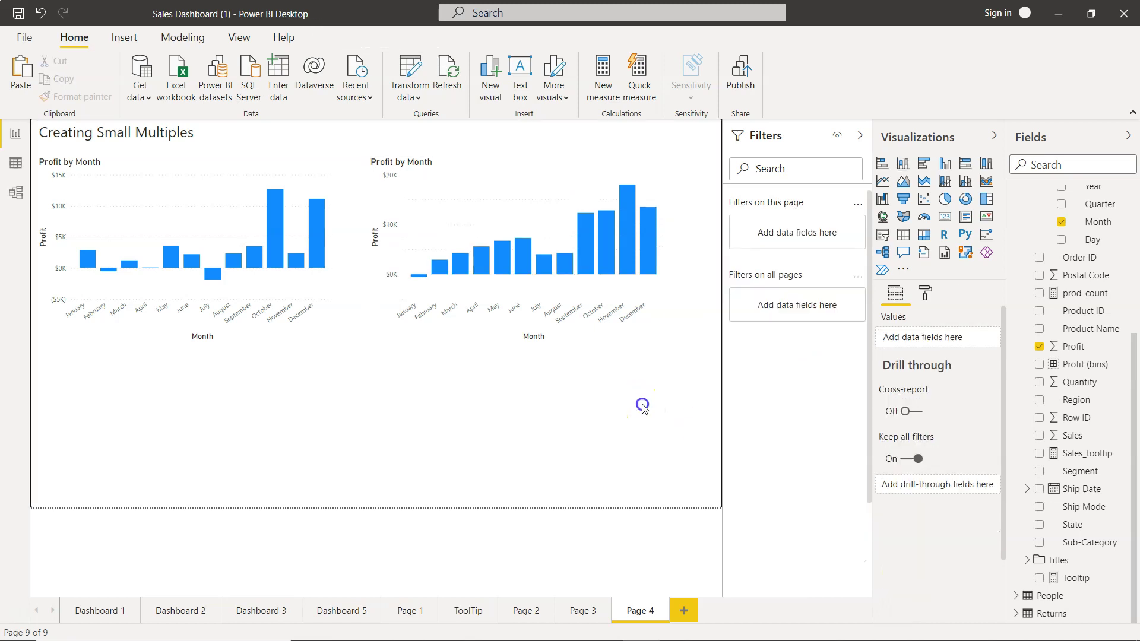
Copy the East chart to the bottom-left and filter it to the South region.
click(552, 185)
key(ctrl+c)
key(ctrl+v)
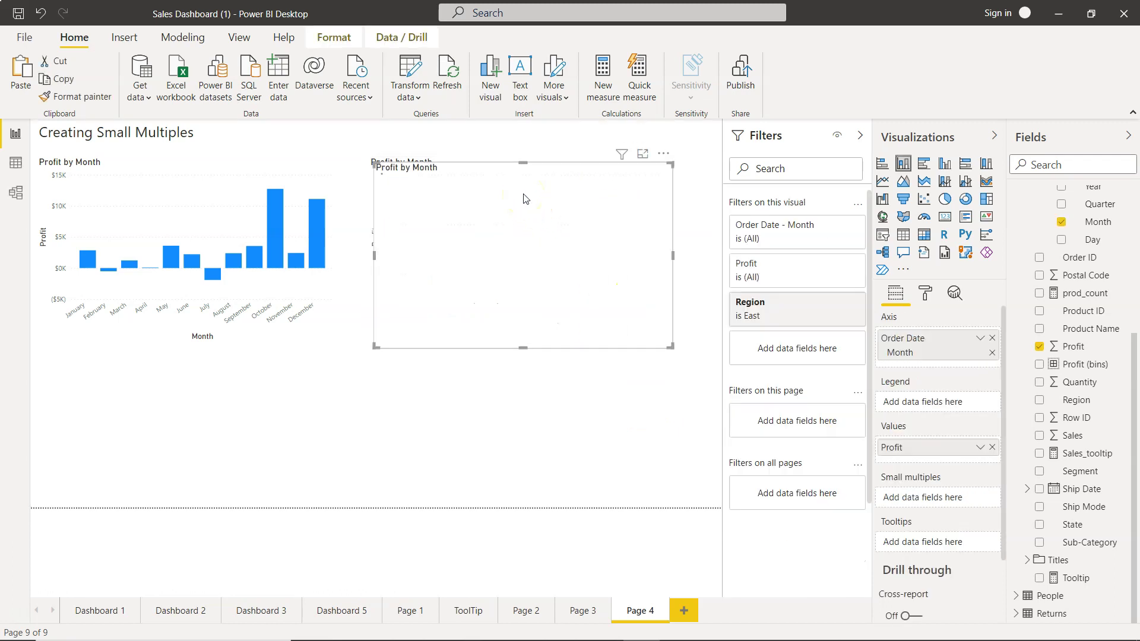
drag(580, 310, 248, 530)
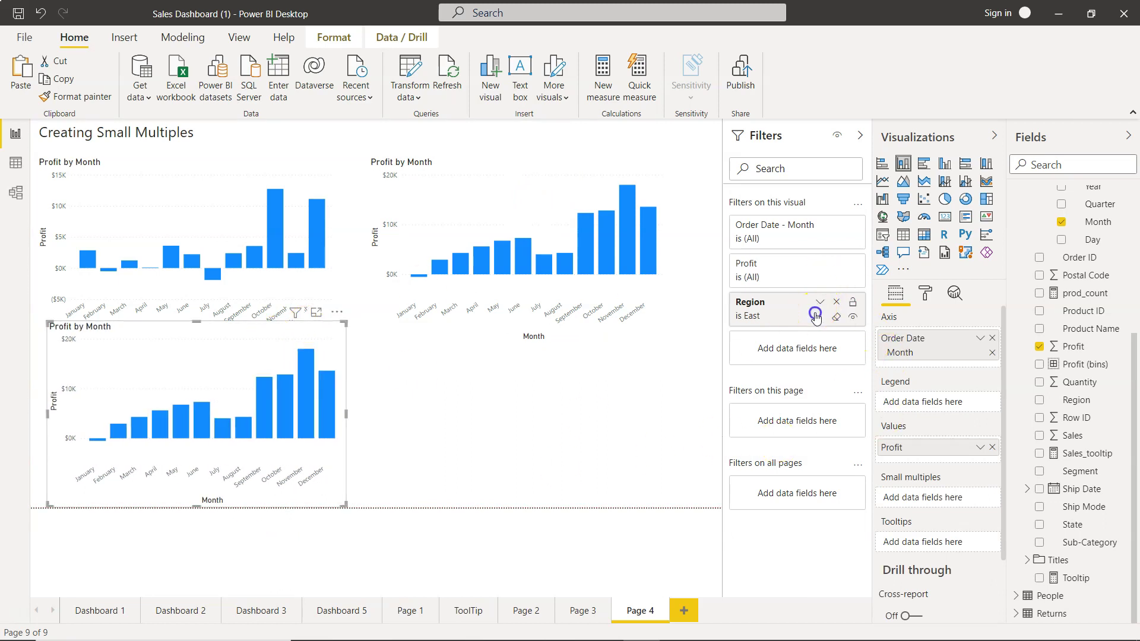
click(818, 304)
click(836, 318)
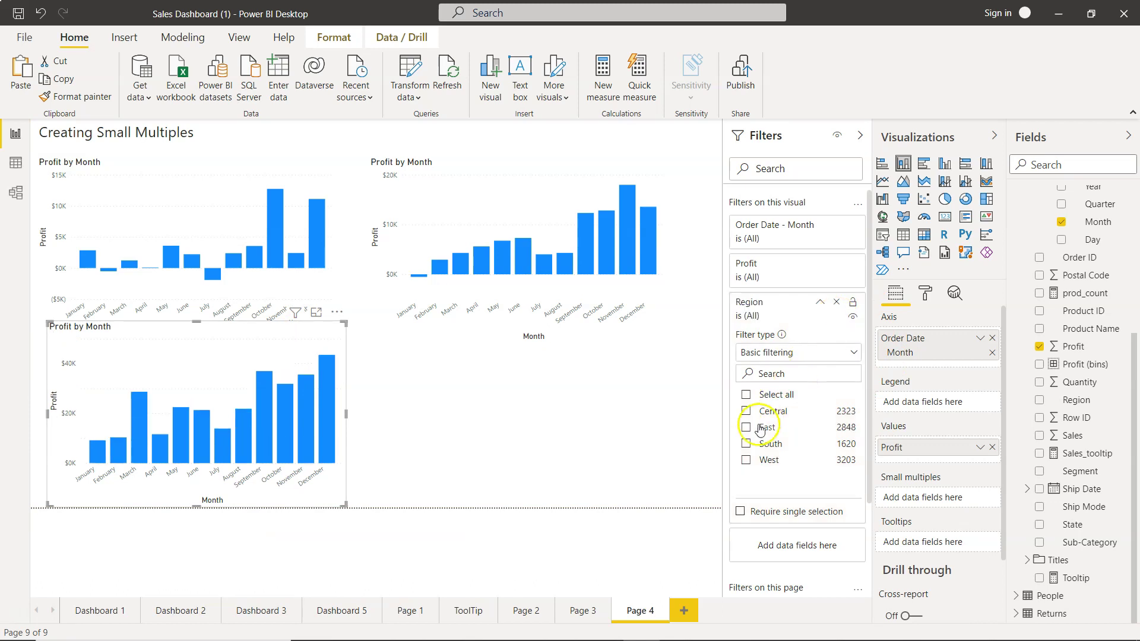
click(747, 445)
click(532, 426)
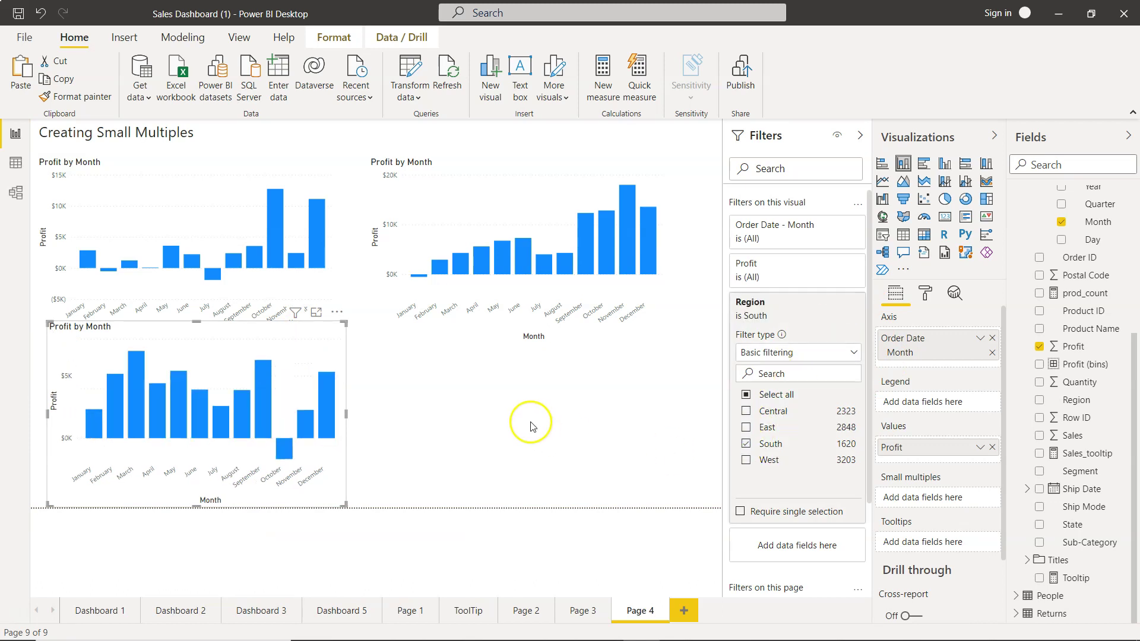
Copy the South chart to the bottom-right and filter it to the West region.
click(315, 356)
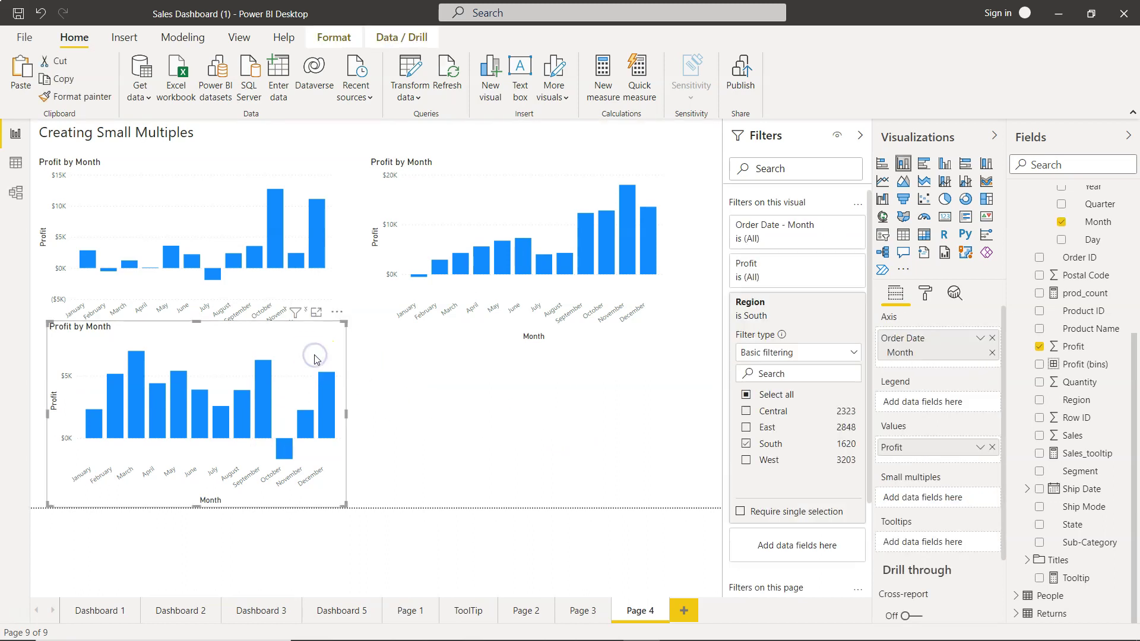
key(ctrl+c)
key(ctrl+v)
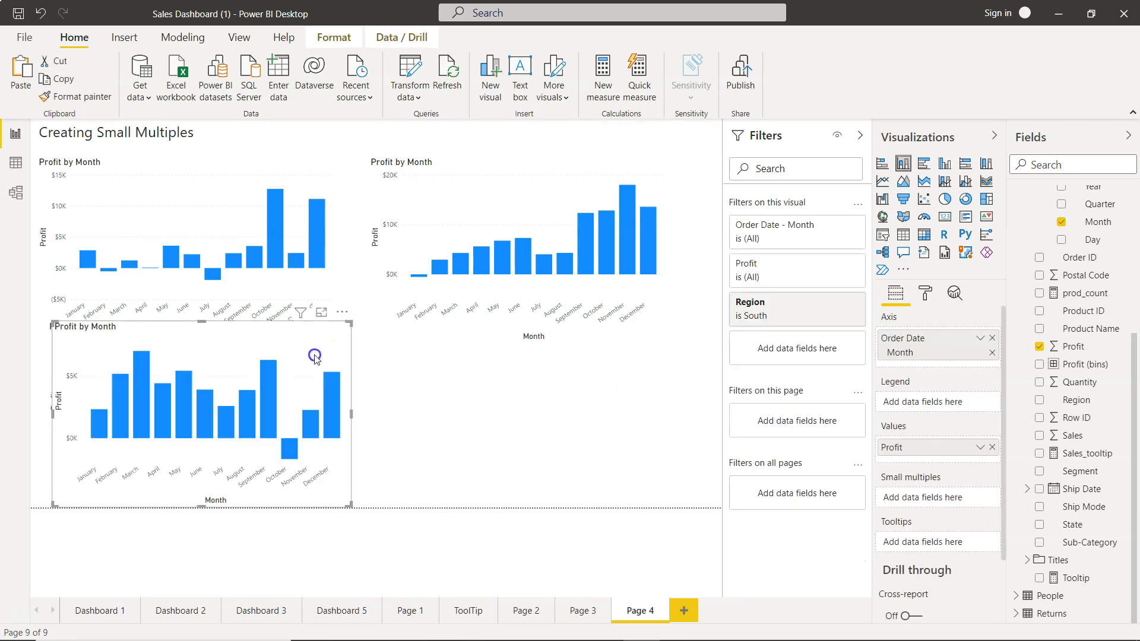
drag(313, 362, 640, 387)
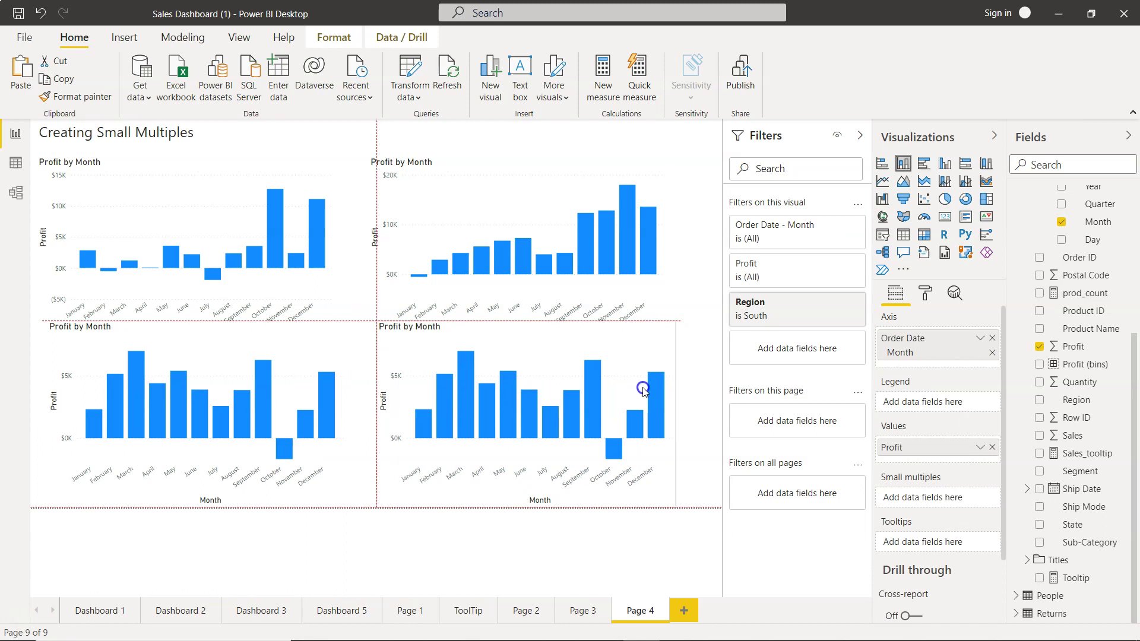
click(787, 308)
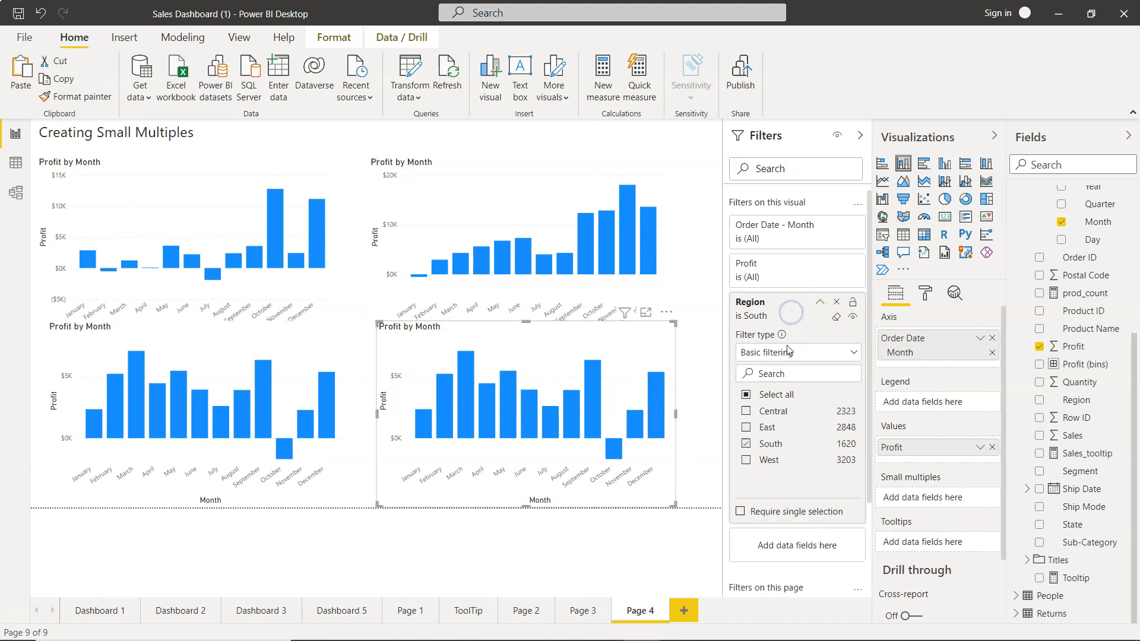
click(746, 460)
click(746, 445)
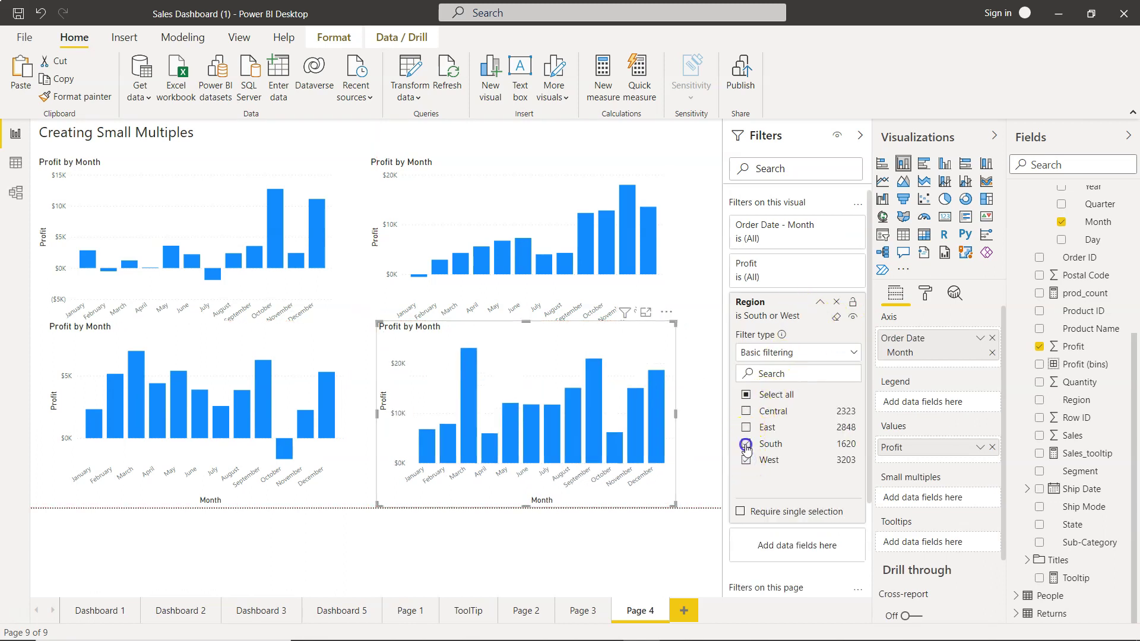
click(709, 386)
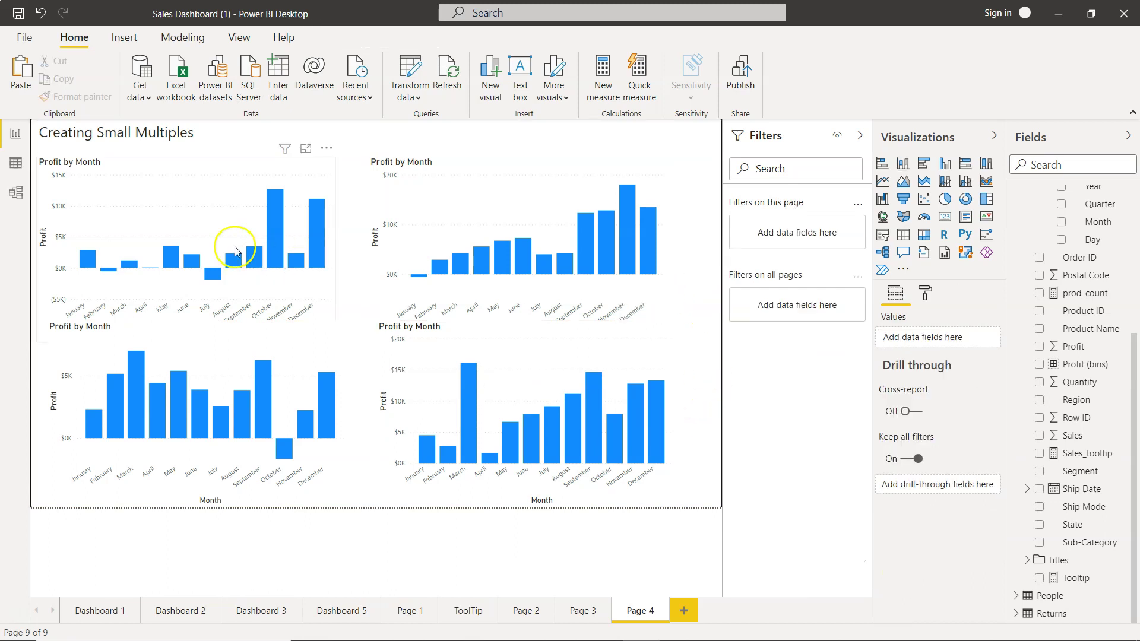
Compare the Central and East charts' profit values and Region filters, briefly highlighting October.
mouse_move(275, 208)
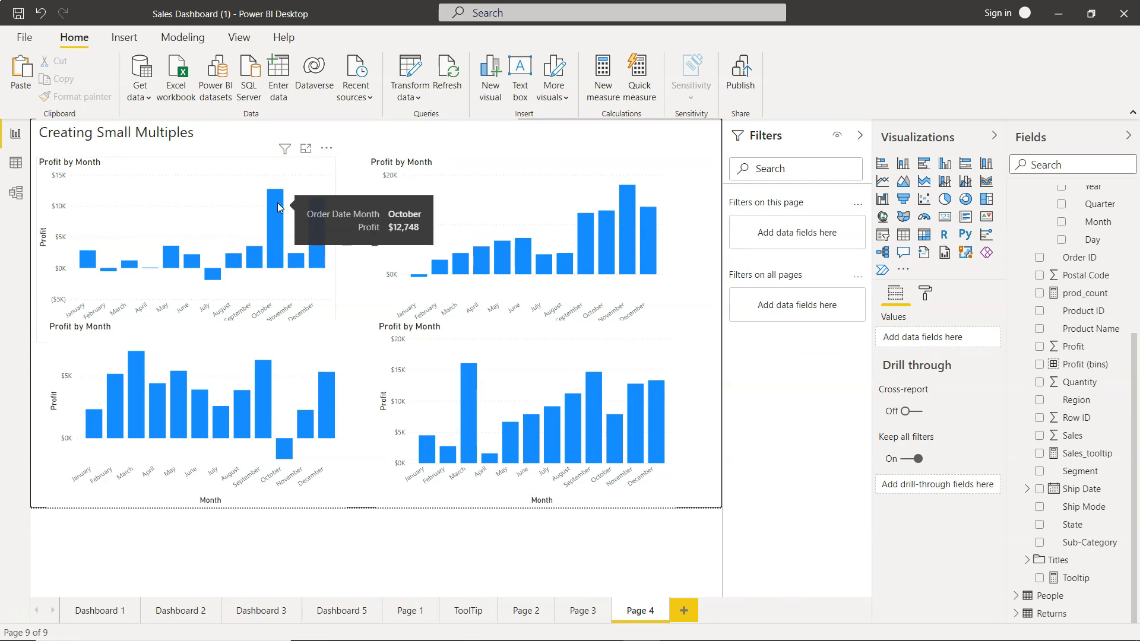
click(290, 208)
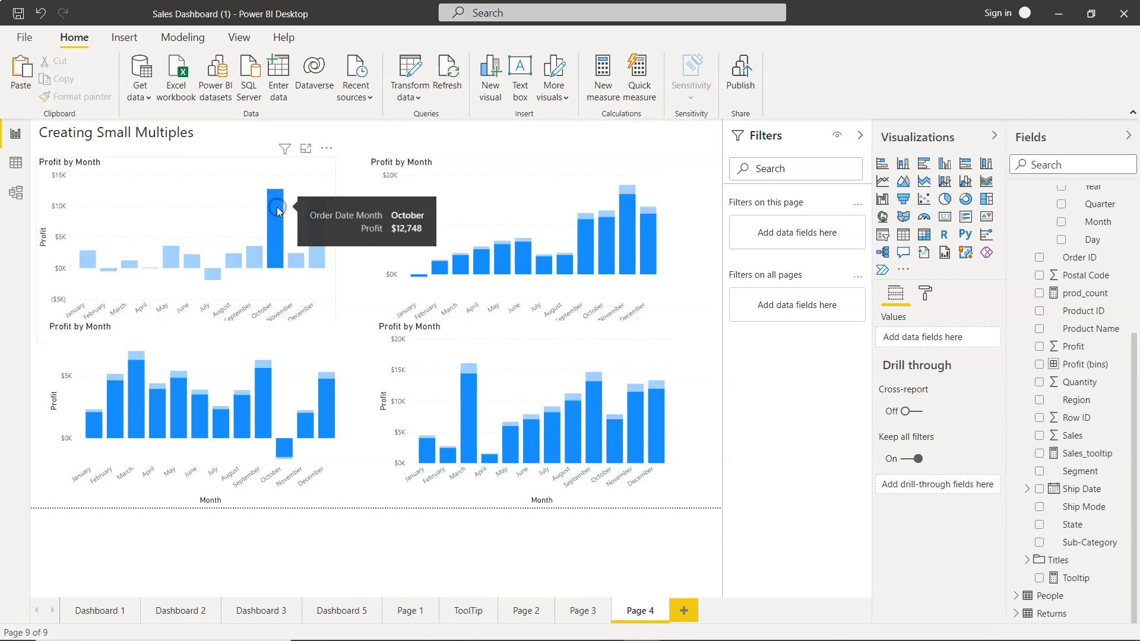
click(276, 206)
click(300, 193)
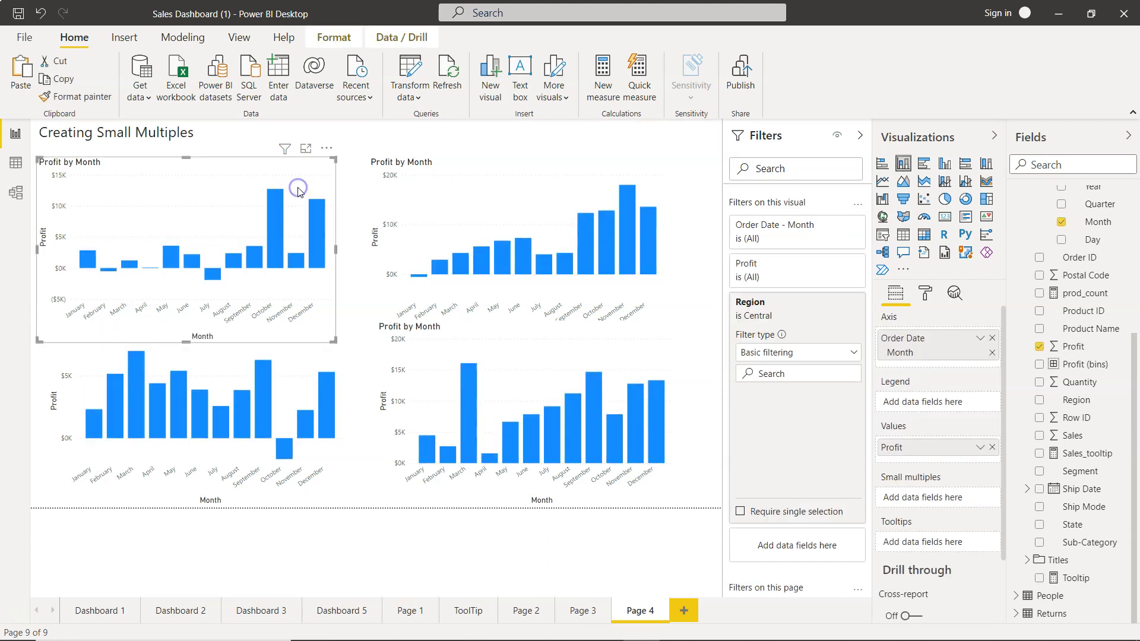
mouse_move(274, 216)
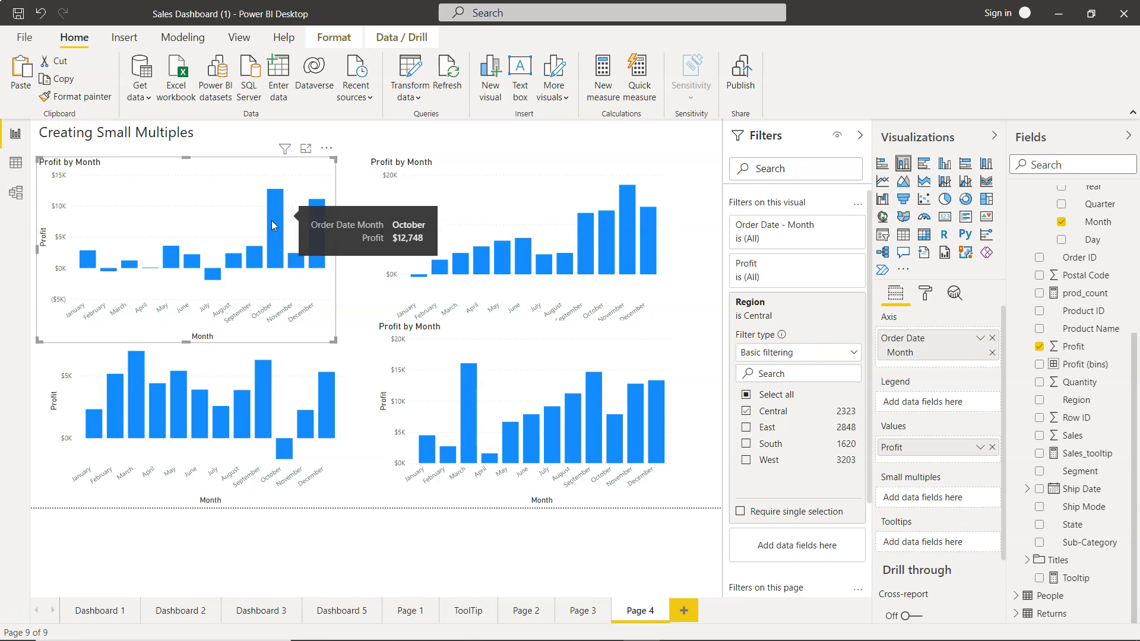
click(564, 193)
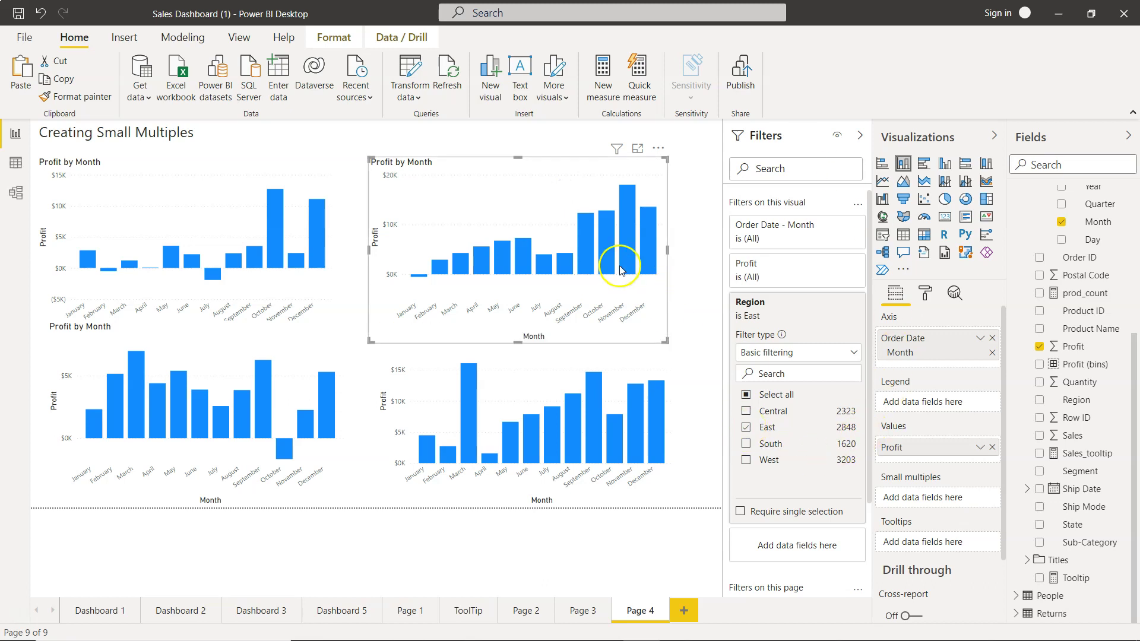
mouse_move(623, 223)
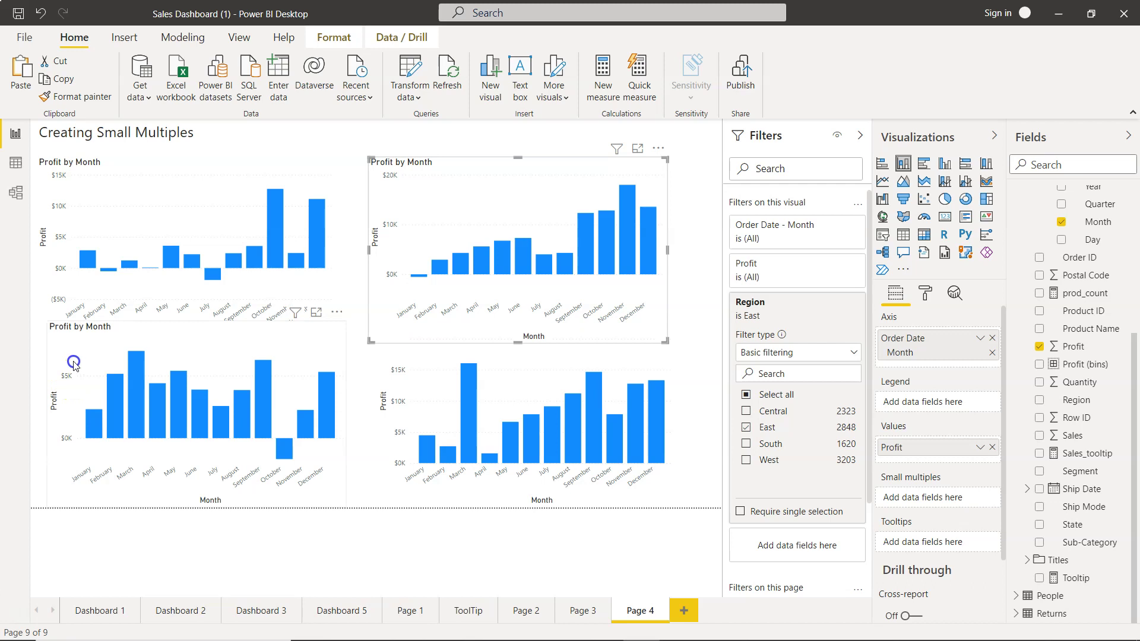
Nudge the South chart up slightly and check the West chart.
mouse_move(85, 363)
mouse_down()
mouse_move(88, 353)
mouse_move(76, 355)
mouse_up()
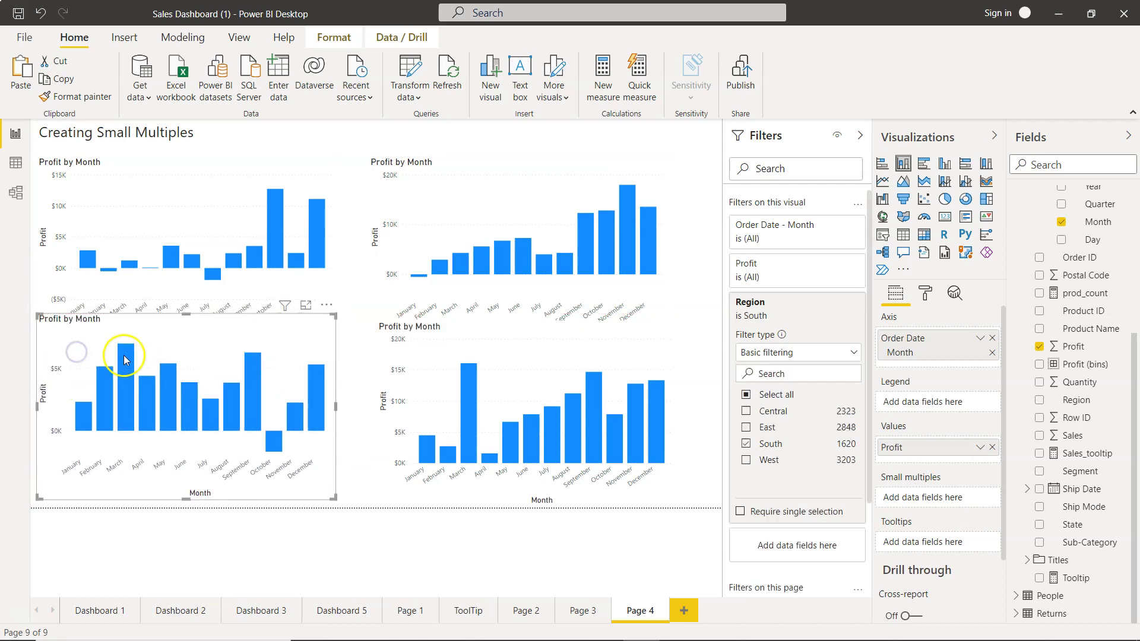
mouse_move(129, 360)
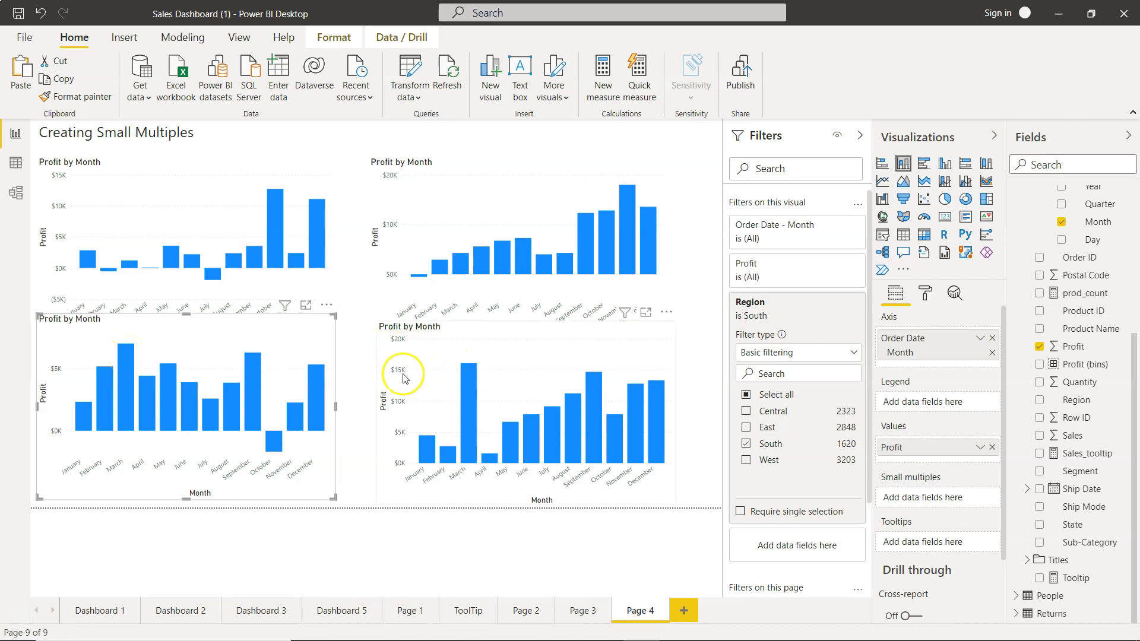
mouse_move(467, 383)
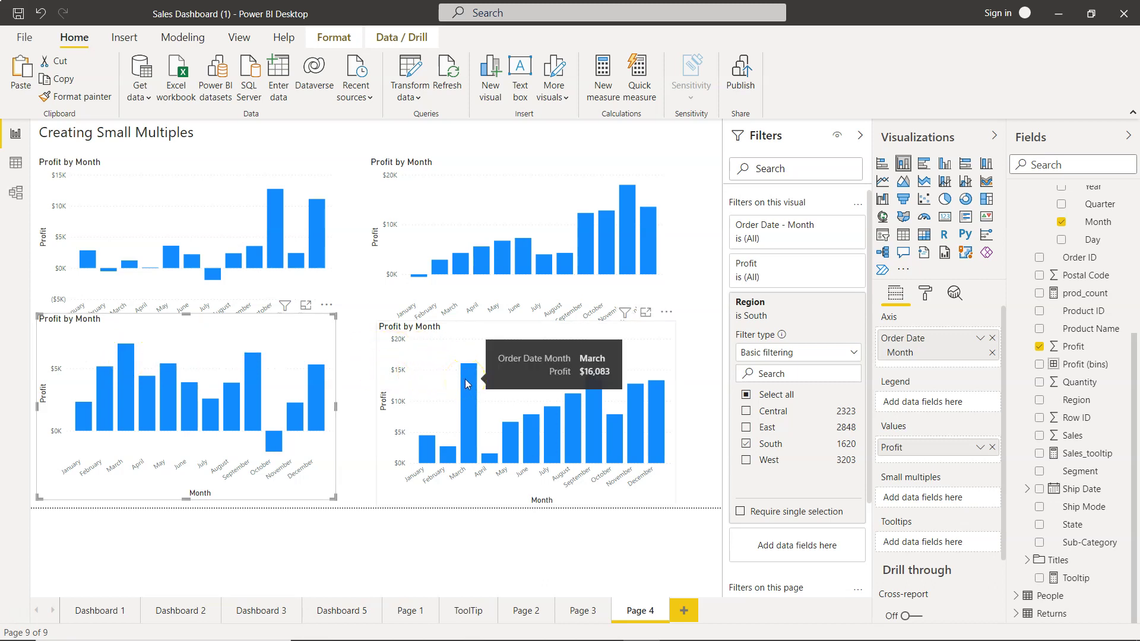
click(429, 381)
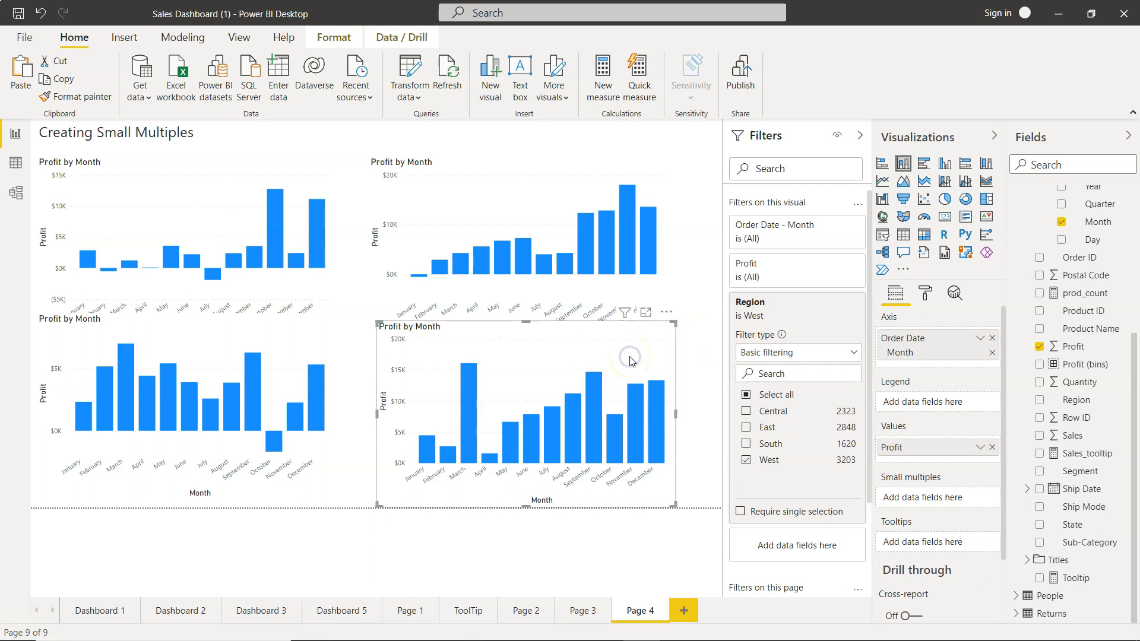
Delete the West, South and East region charts.
key(Delete)
click(275, 355)
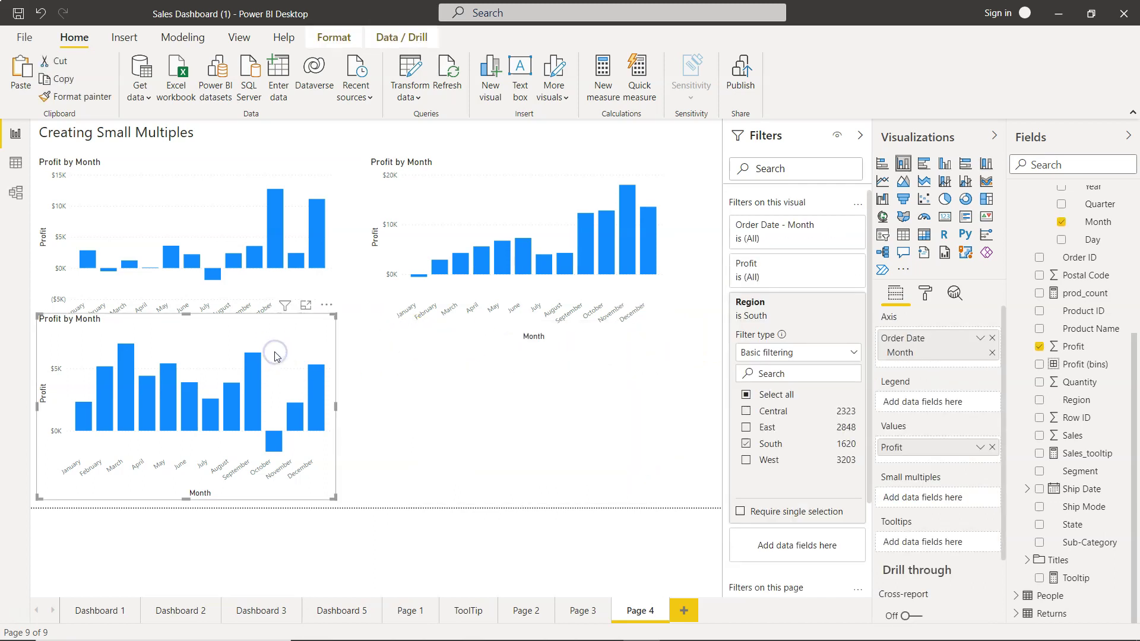
key(Delete)
click(473, 203)
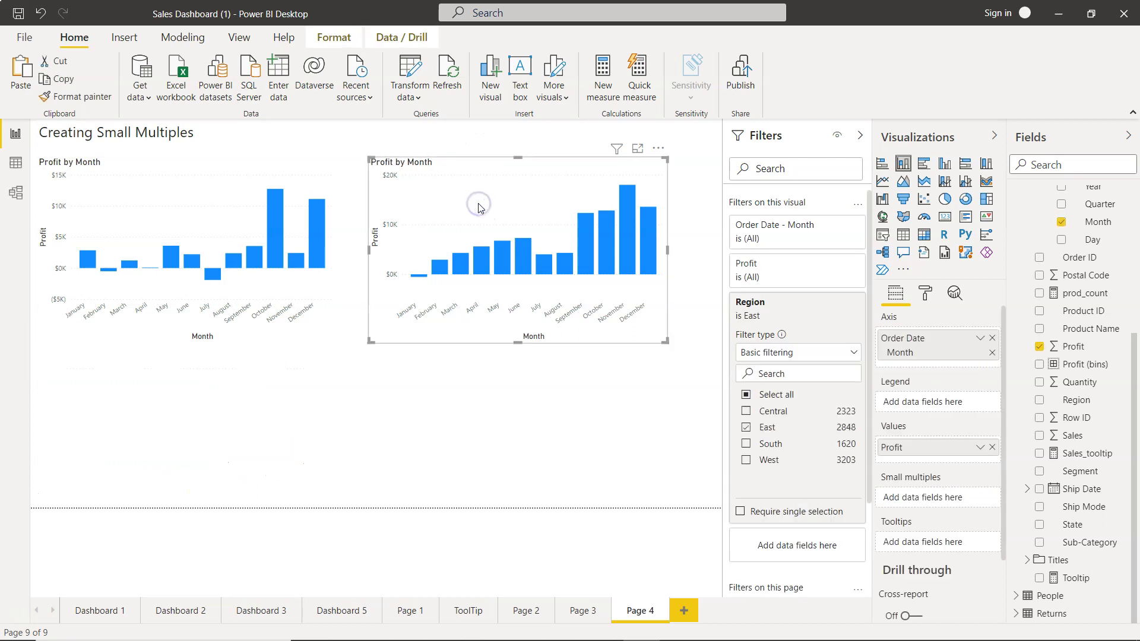
key(Delete)
Remove the Region filter from the remaining Central chart and collapse the Filters pane.
click(165, 195)
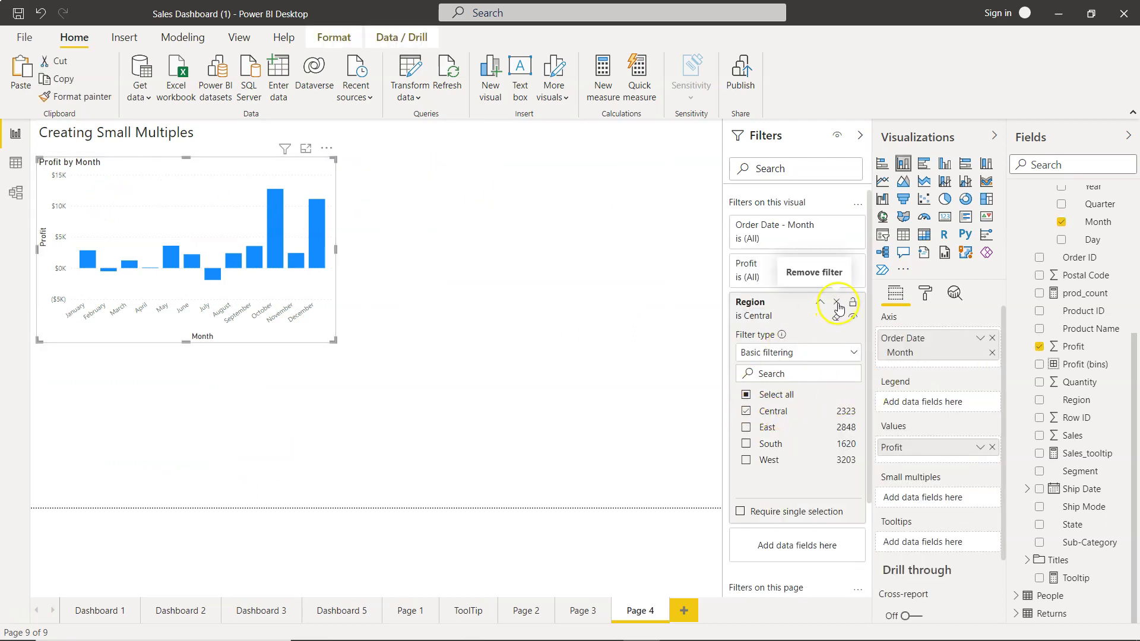
click(836, 302)
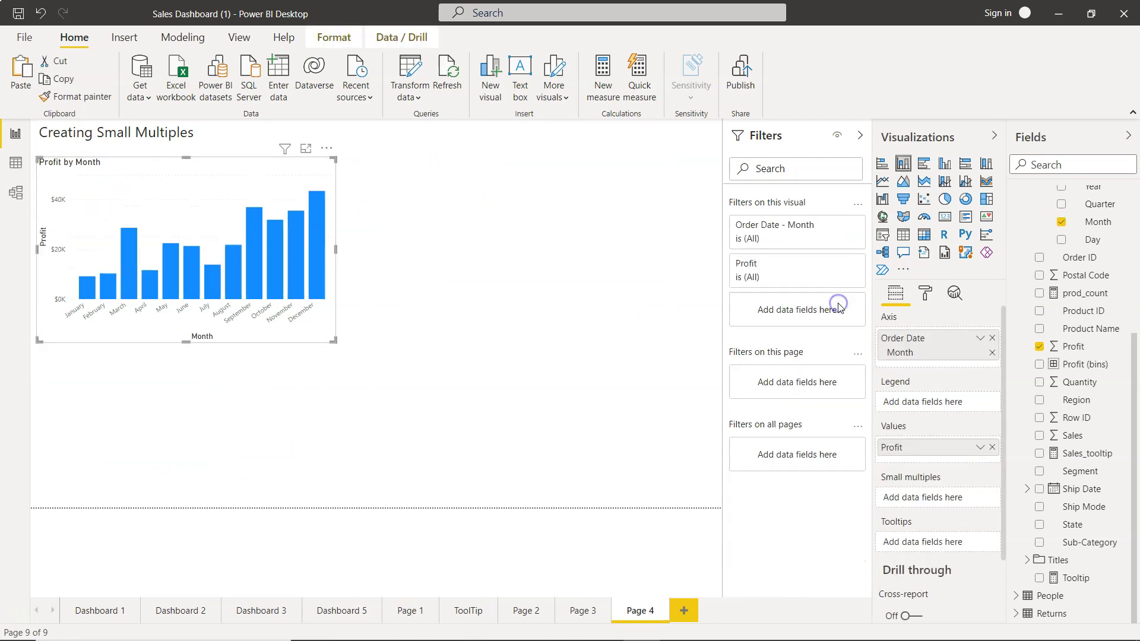
click(859, 135)
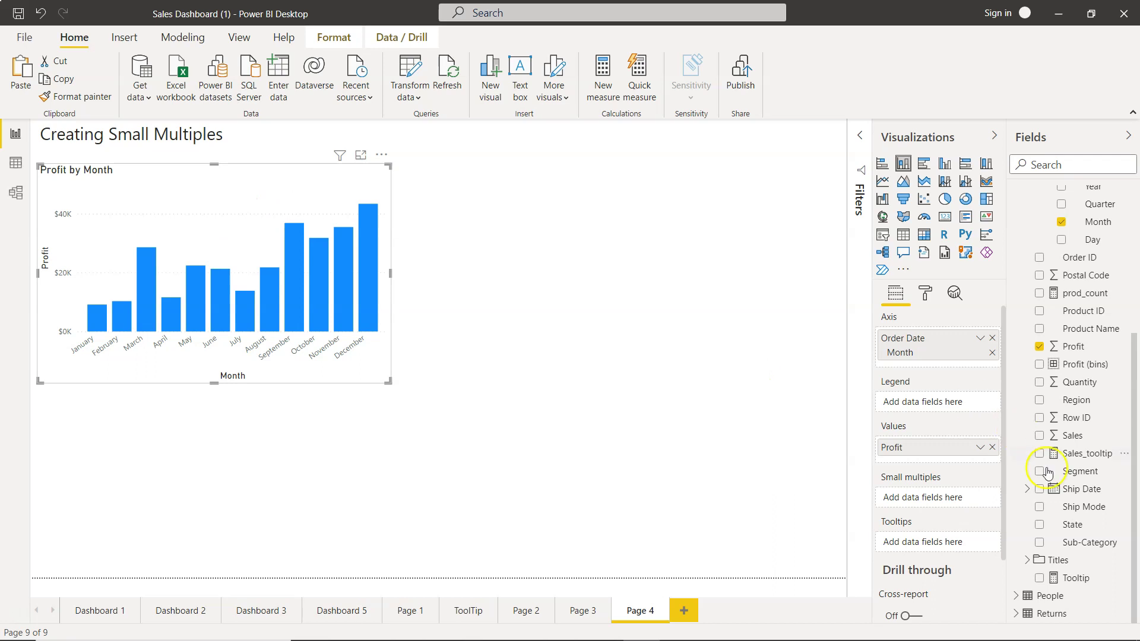
Put Region in Small multiples and stretch the chart's corners to fill the page.
drag(1083, 401, 939, 499)
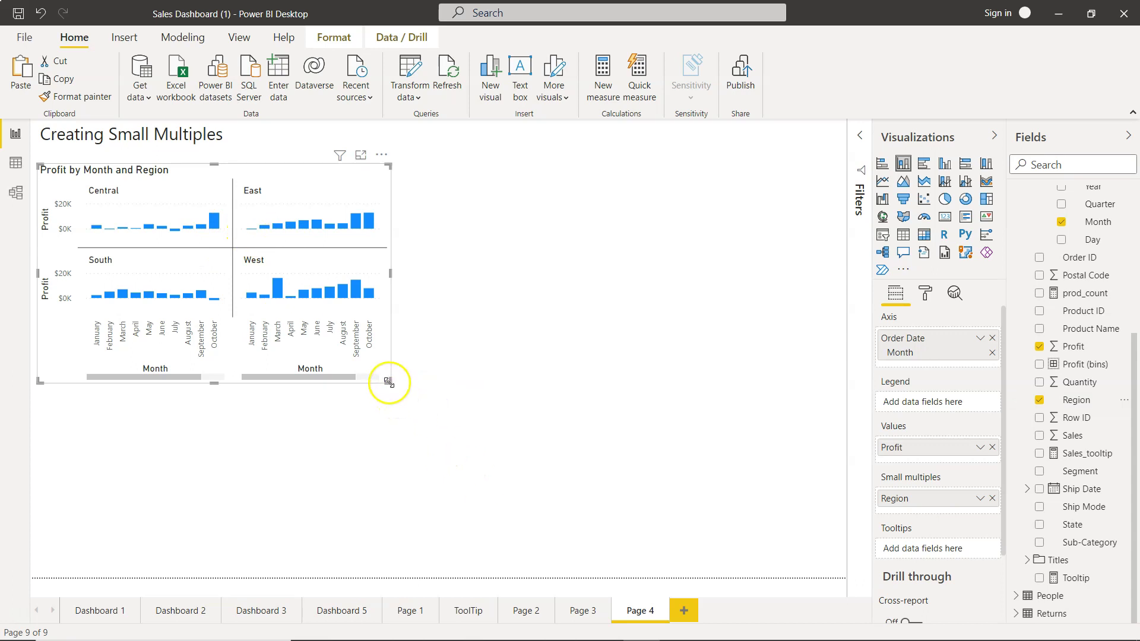
drag(390, 380, 720, 569)
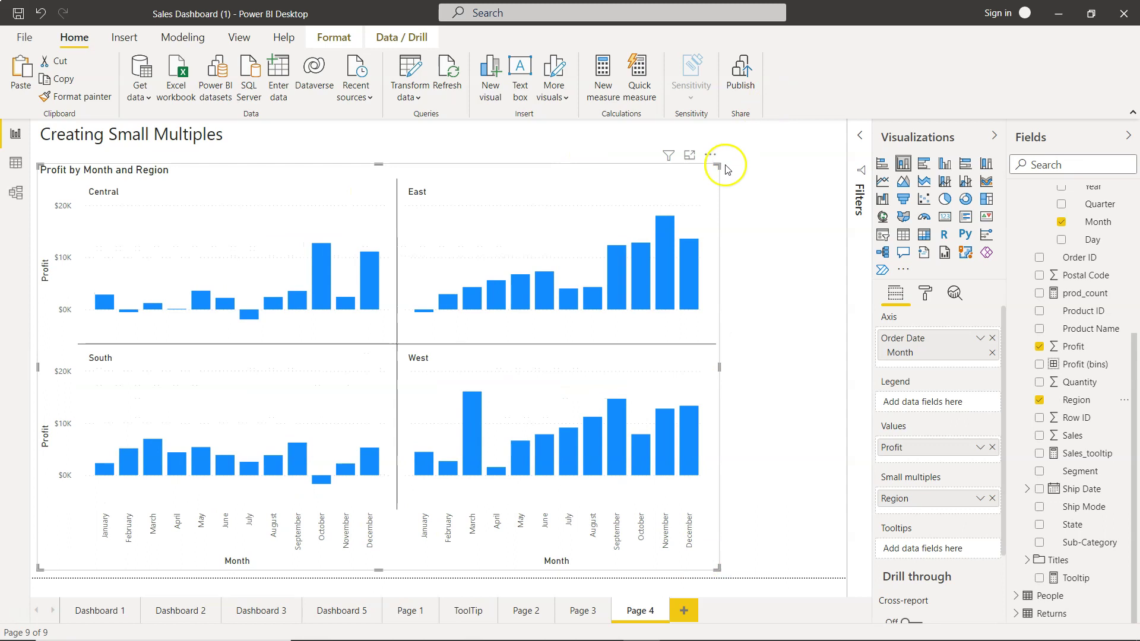
drag(719, 165, 823, 134)
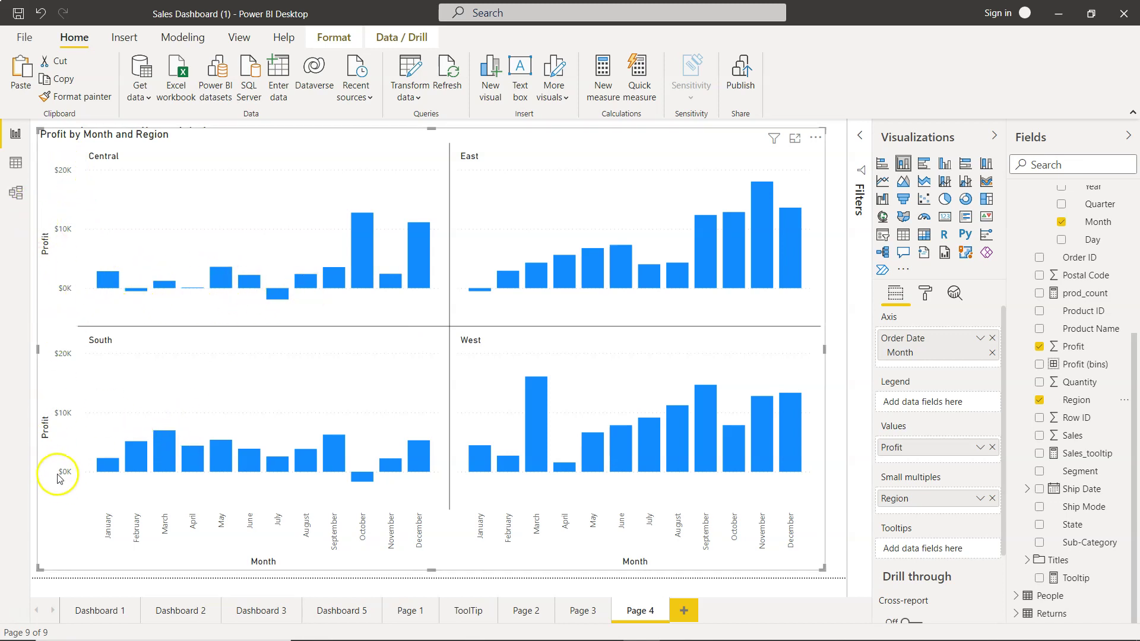
mouse_move(361, 245)
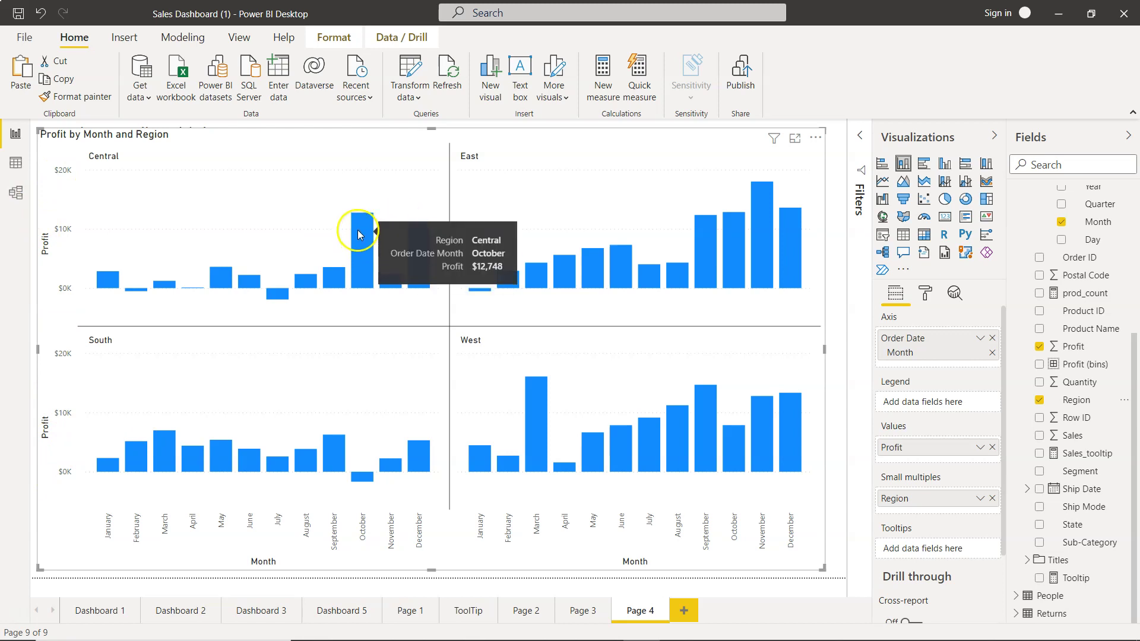
mouse_move(768, 232)
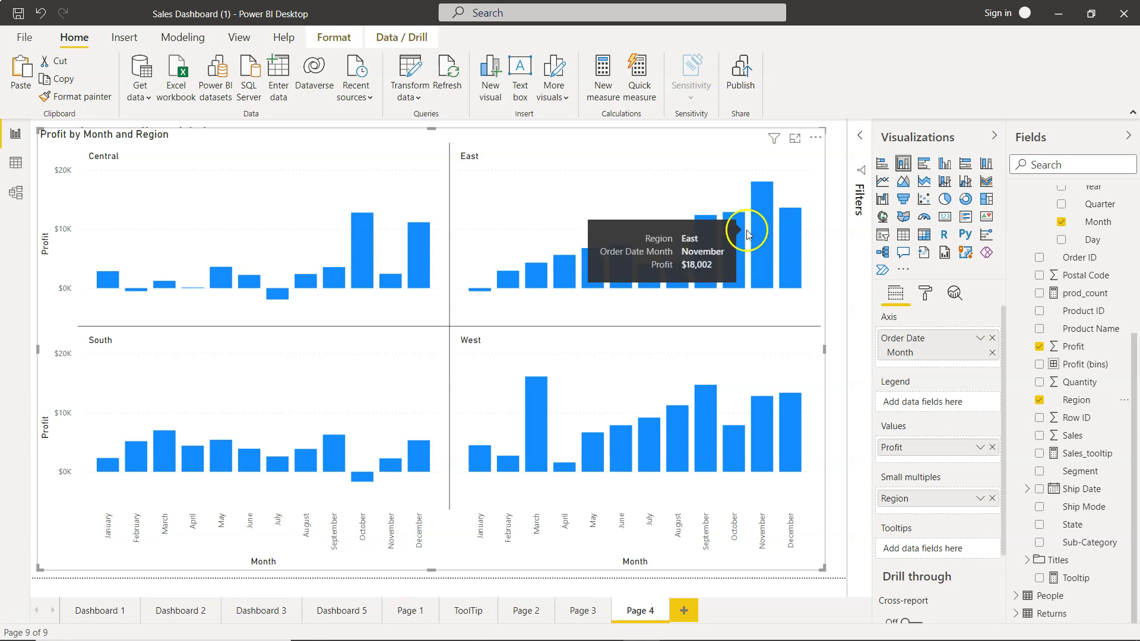
mouse_move(734, 242)
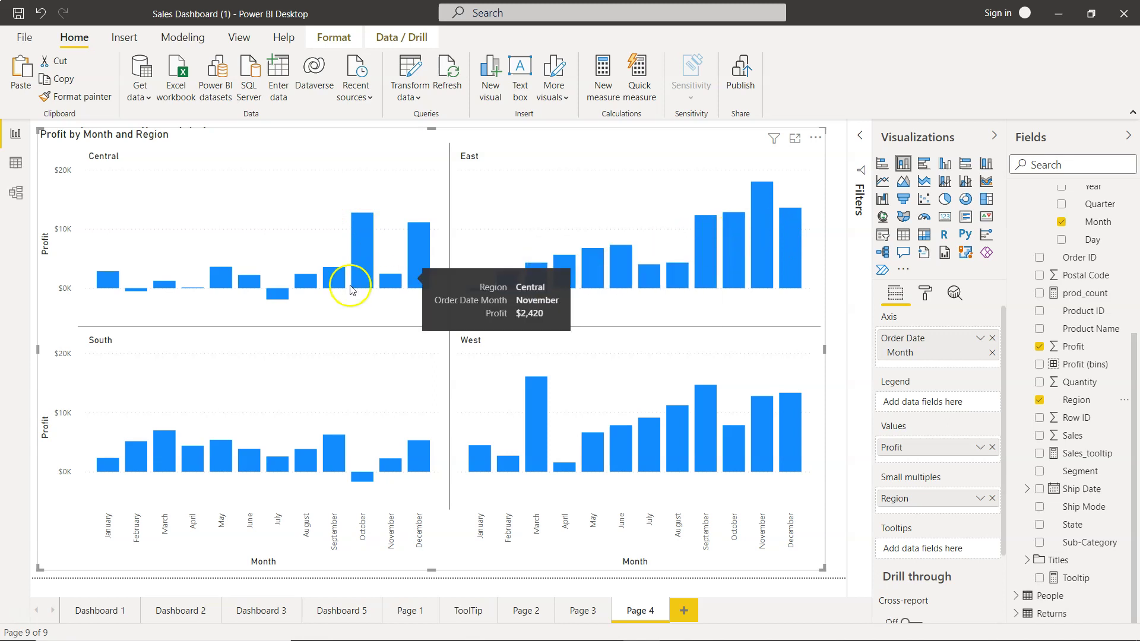
mouse_move(515, 464)
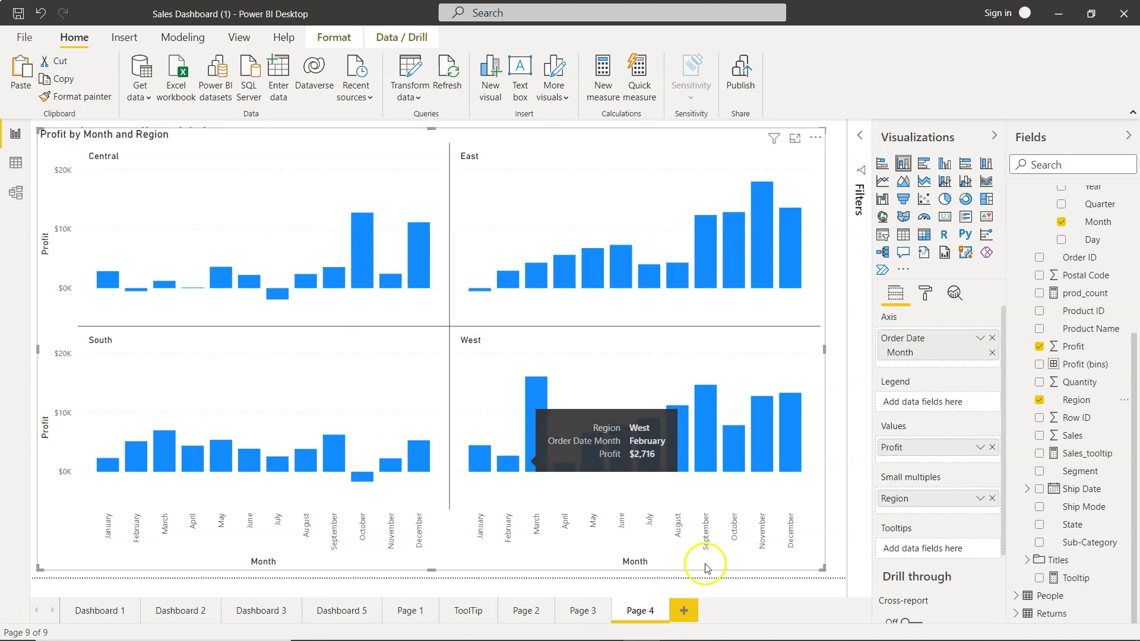